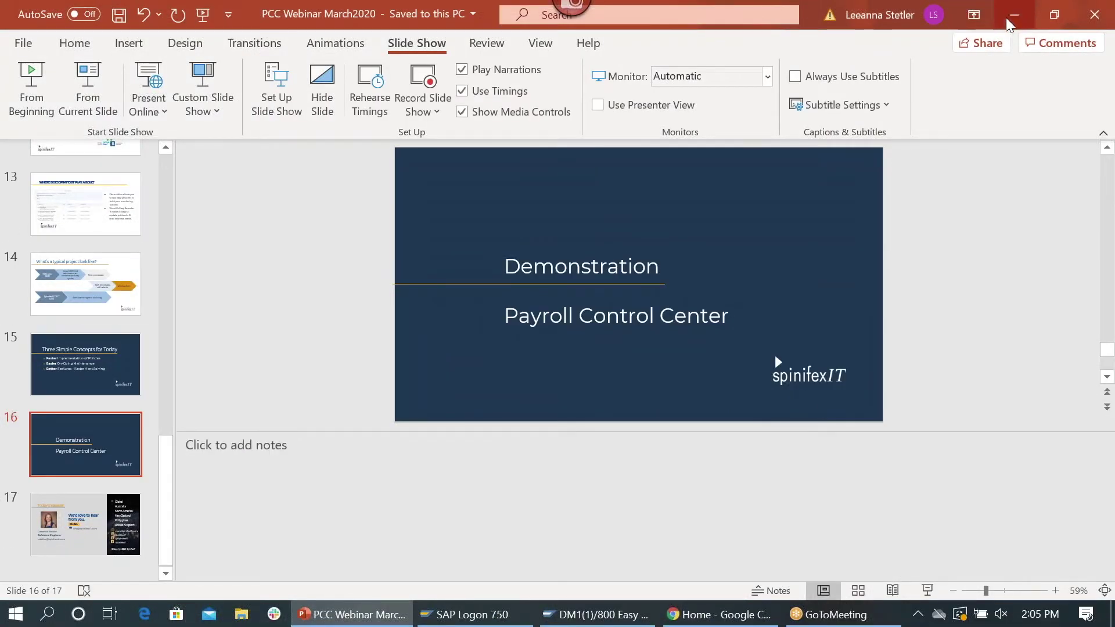
- Review the July 2017 USA Monthly Simulation's 11 Monitoring alerts, then go back to the launchpad home
{"action": "left_click", "coordinate": [1013, 16]}
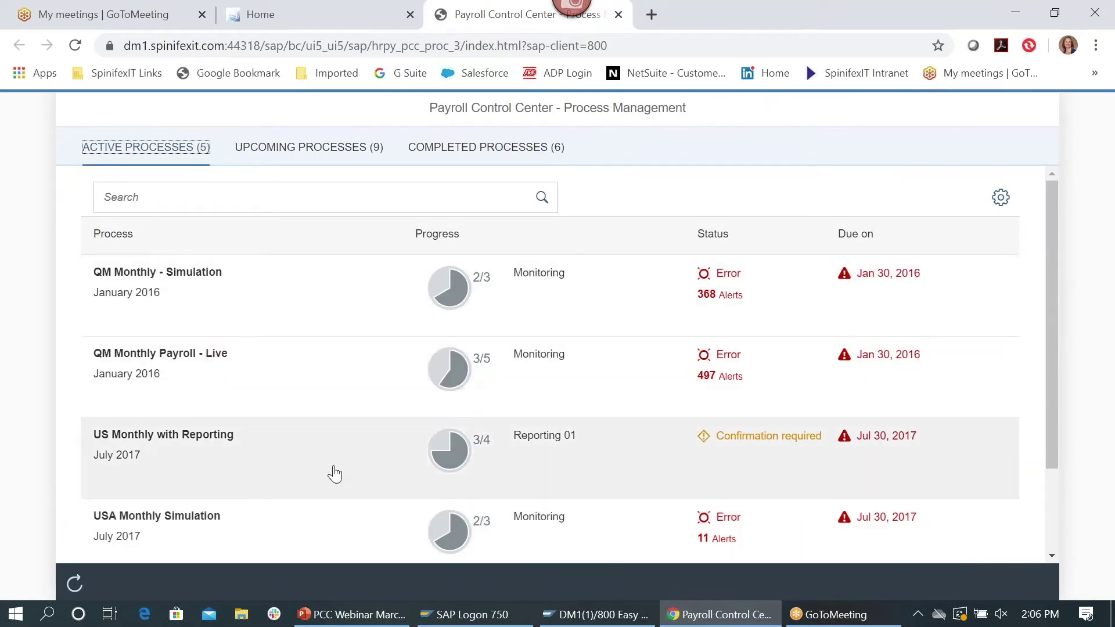
{"action": "scroll", "coordinate": [332, 473], "scroll_direction": "down", "scroll_amount": 2}
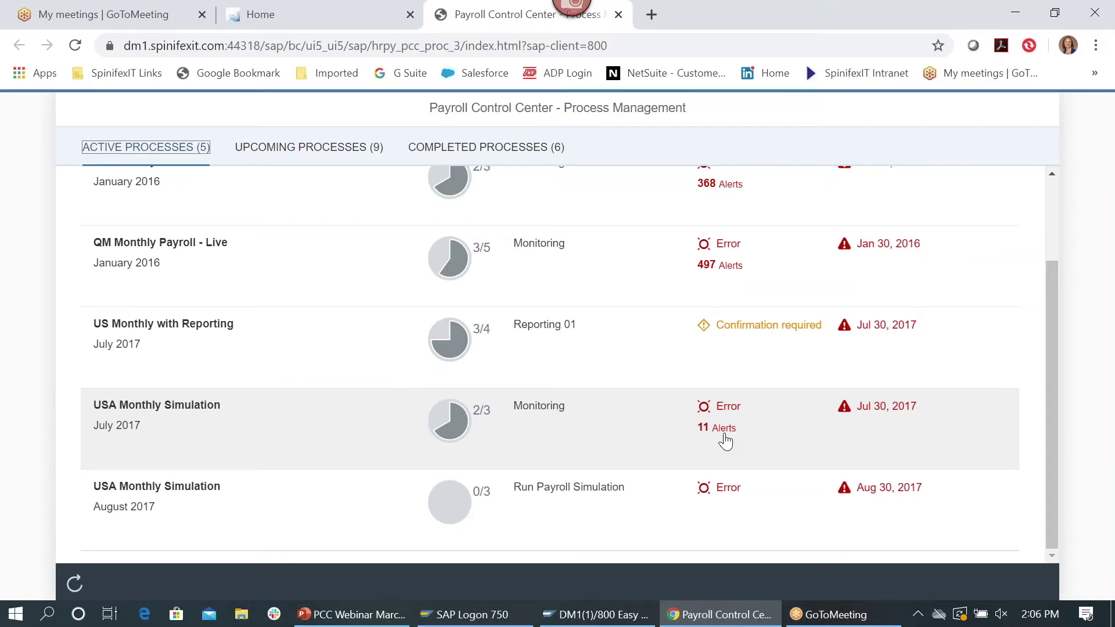
{"action": "left_click", "coordinate": [334, 424]}
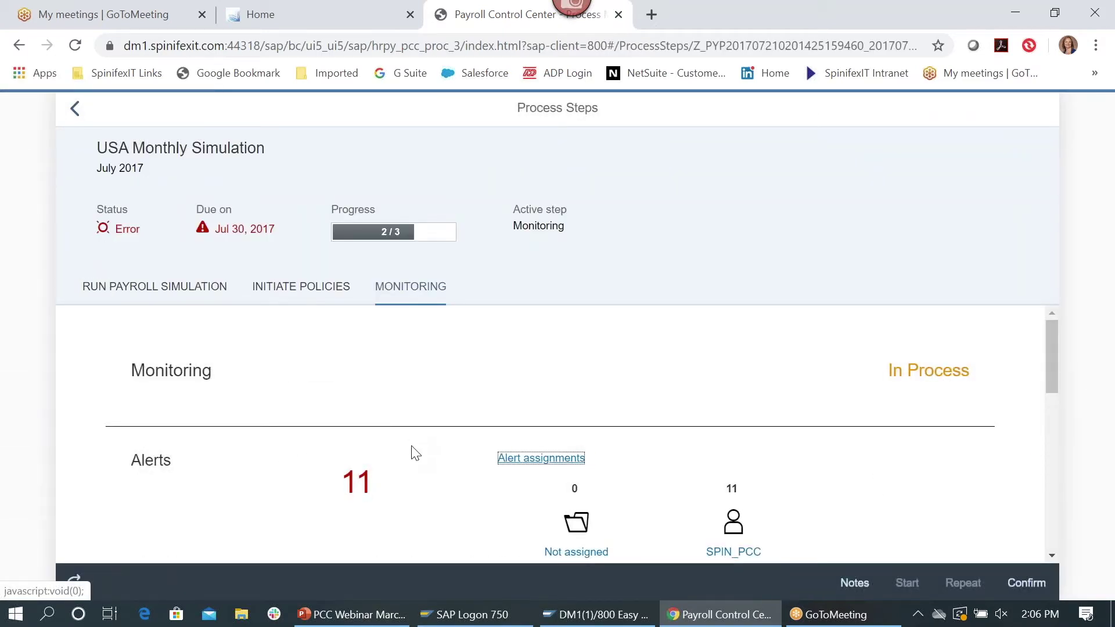
{"action": "scroll", "coordinate": [415, 453], "scroll_direction": "down", "scroll_amount": 1}
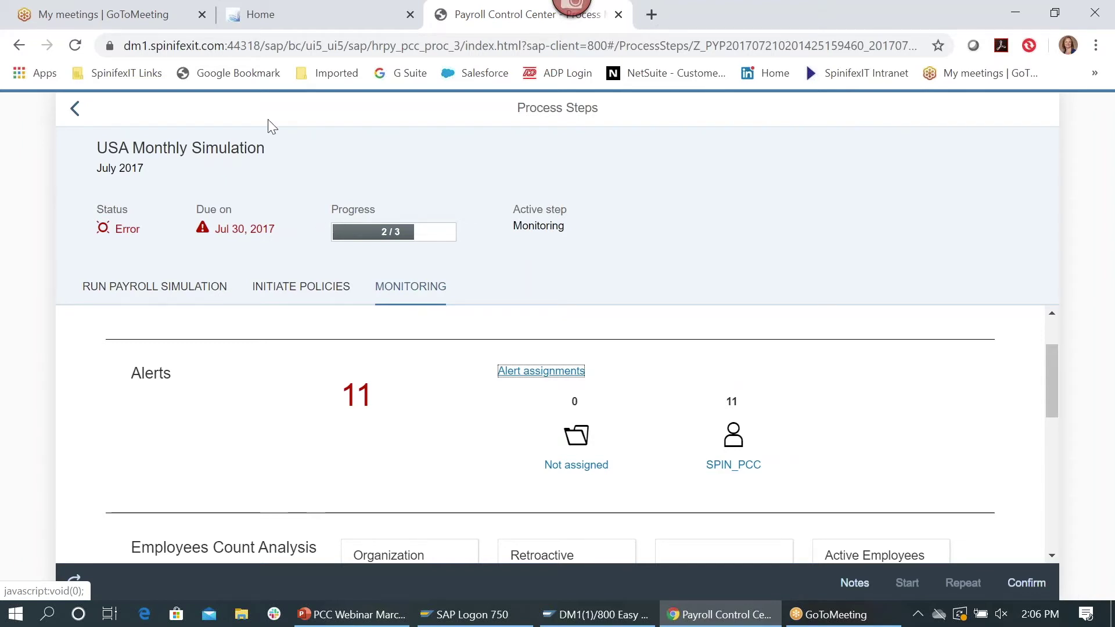
{"action": "left_click", "coordinate": [277, 25]}
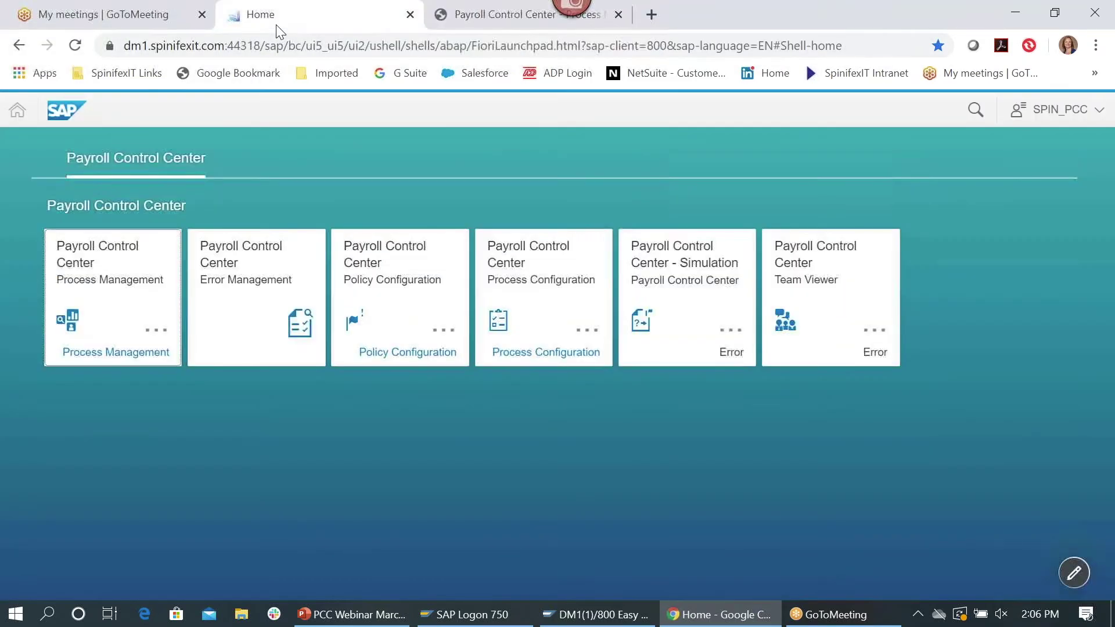
- In Error Management, list the simulation's nine error types and choose PCC19 Retro Pay Over amount
{"action": "left_click", "coordinate": [251, 290]}
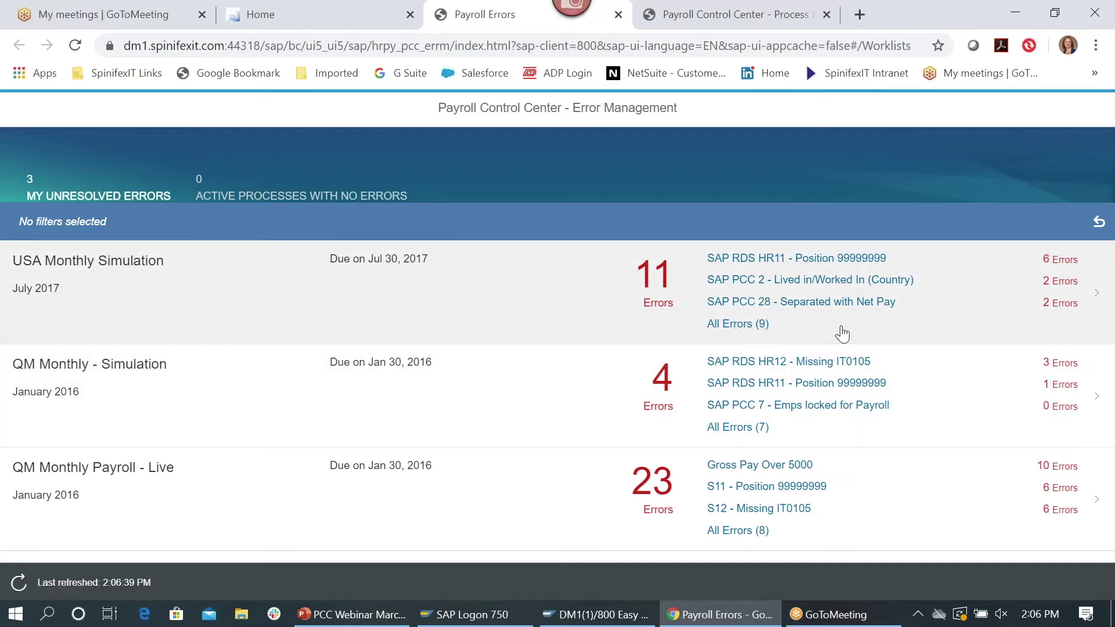
{"action": "left_click", "coordinate": [737, 326]}
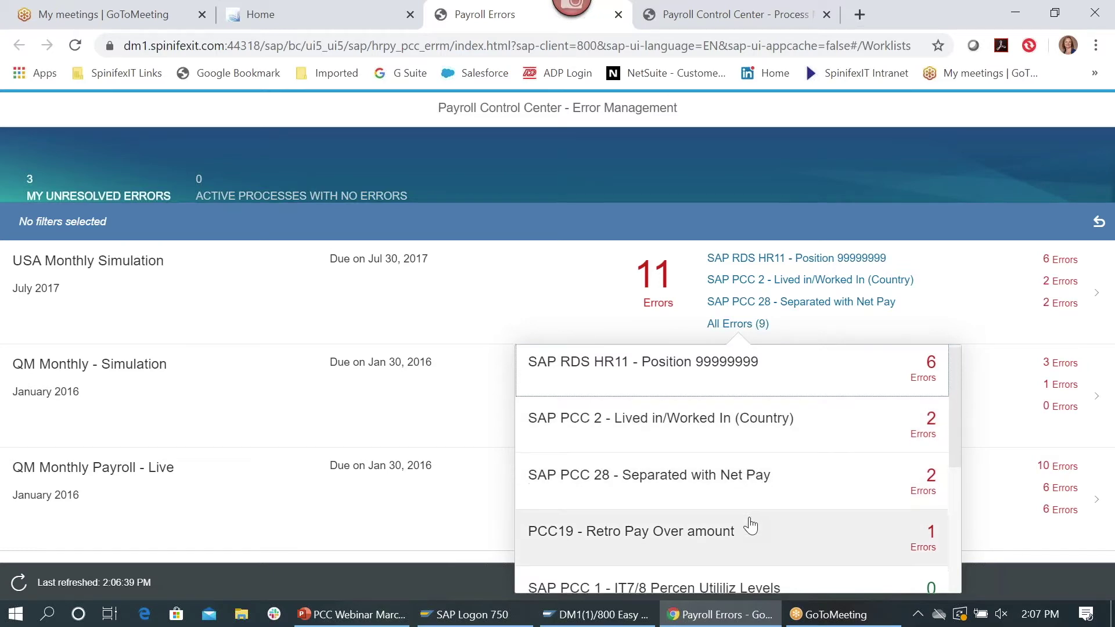
{"action": "scroll", "coordinate": [747, 522], "scroll_direction": "down", "scroll_amount": 2}
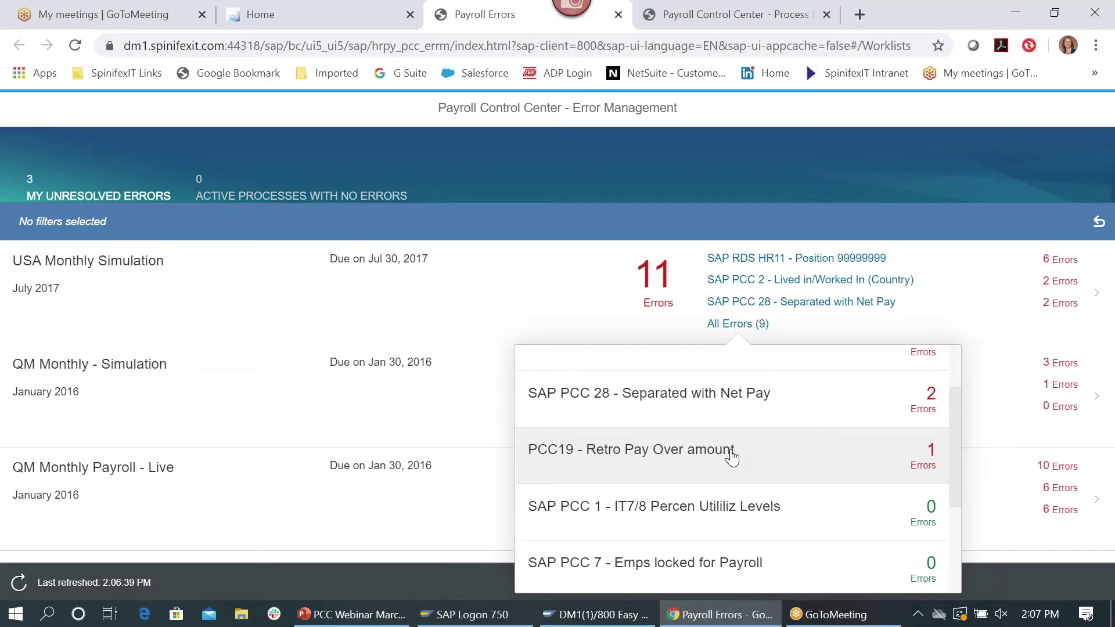
{"action": "left_click", "coordinate": [666, 452]}
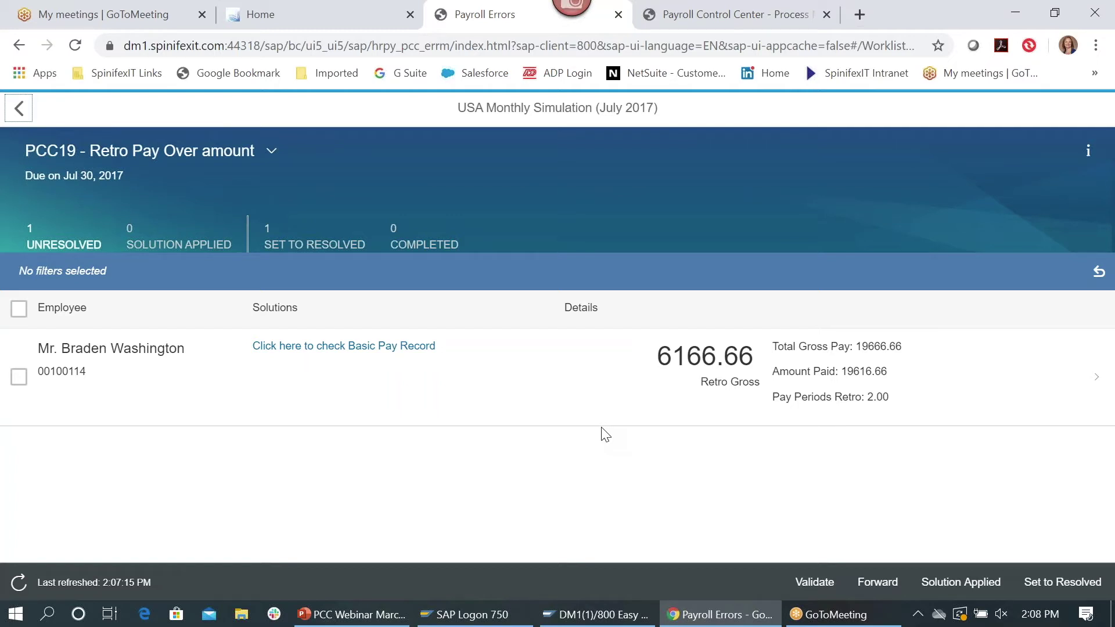
- Open the single affected employee's PCC19 case, showing 6166.66 total retro pay and its report list
{"action": "left_click", "coordinate": [587, 388]}
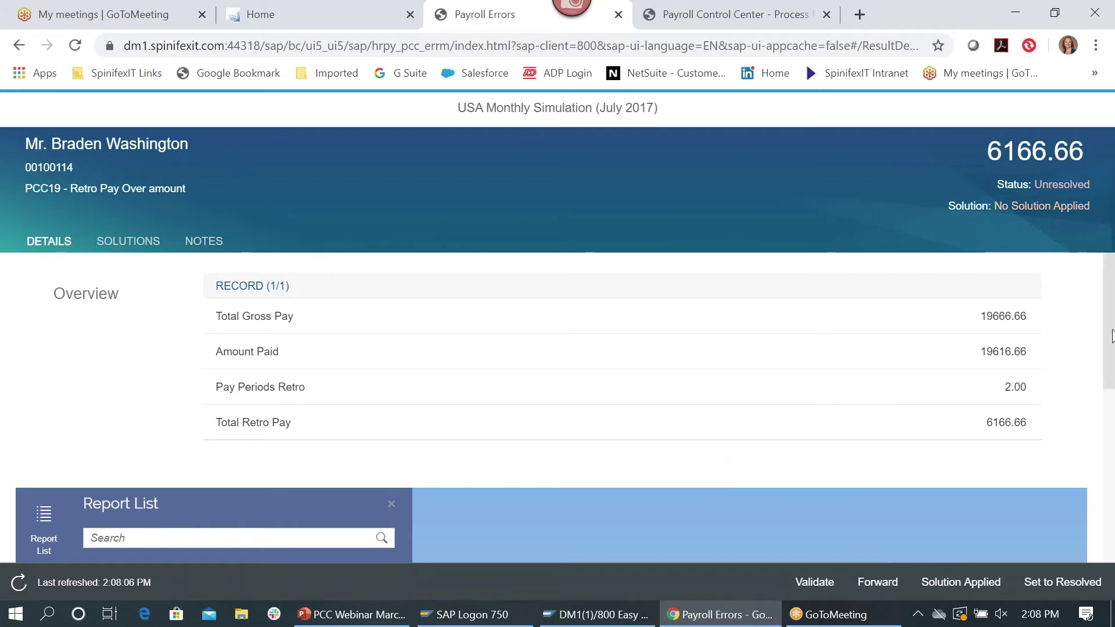
{"action": "left_click_drag", "start_coordinate": [1110, 343], "coordinate": [1113, 435]}
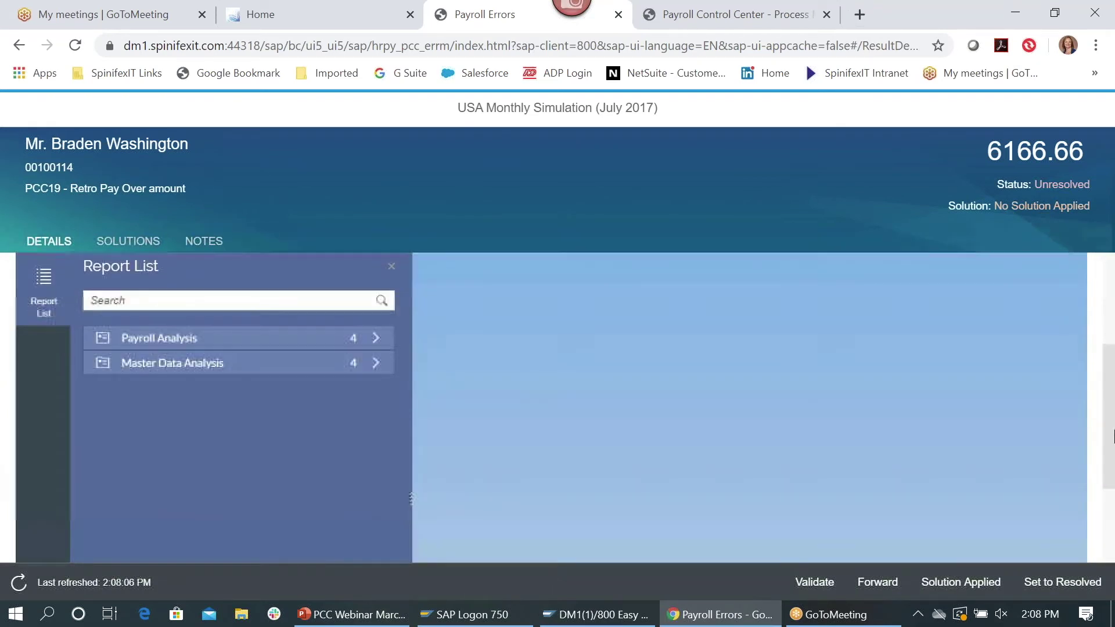
- Run Payroll Analysis > Wagetype Breakdown (Drilldown): Gross 19,666.66, Deduction -50, Paid 19,616.66
{"action": "left_click", "coordinate": [205, 340]}
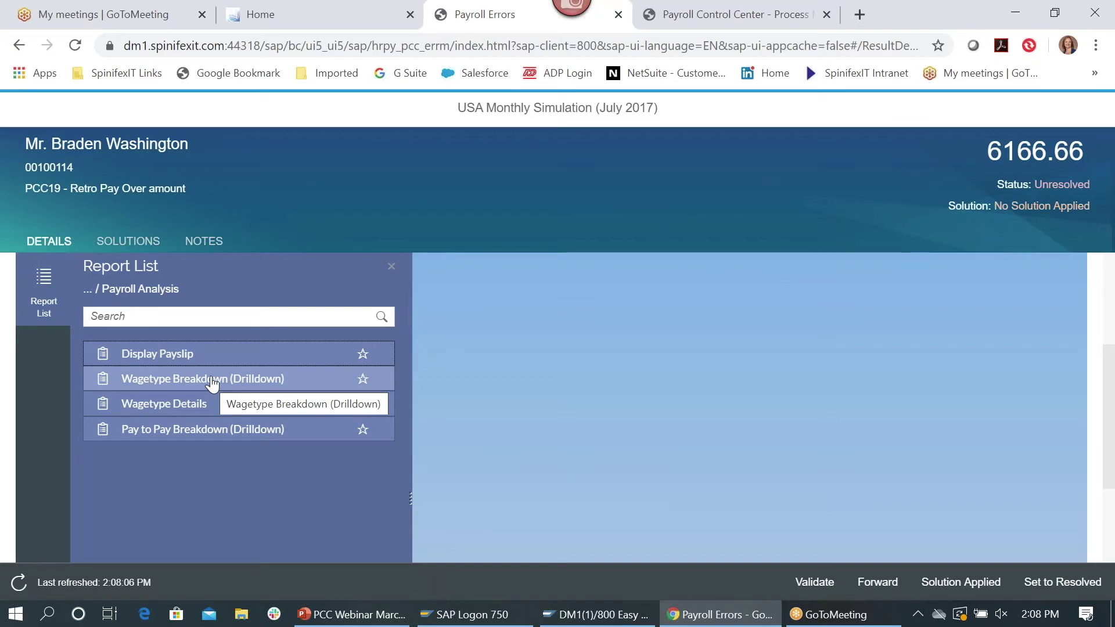
{"action": "left_click", "coordinate": [212, 382]}
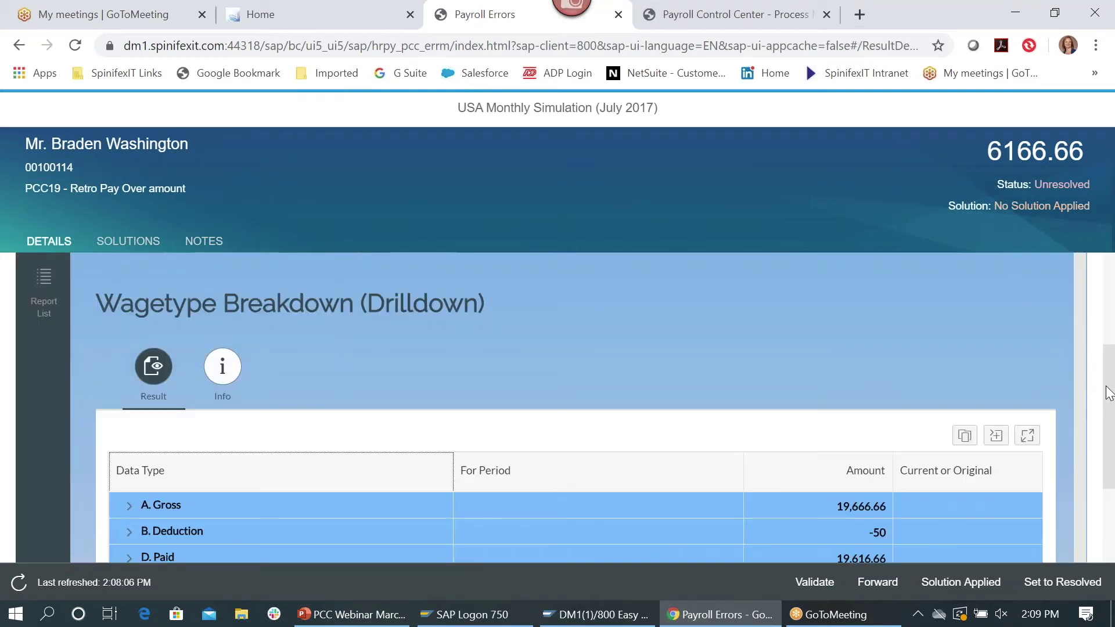
{"action": "left_click_drag", "start_coordinate": [1109, 392], "coordinate": [1113, 440]}
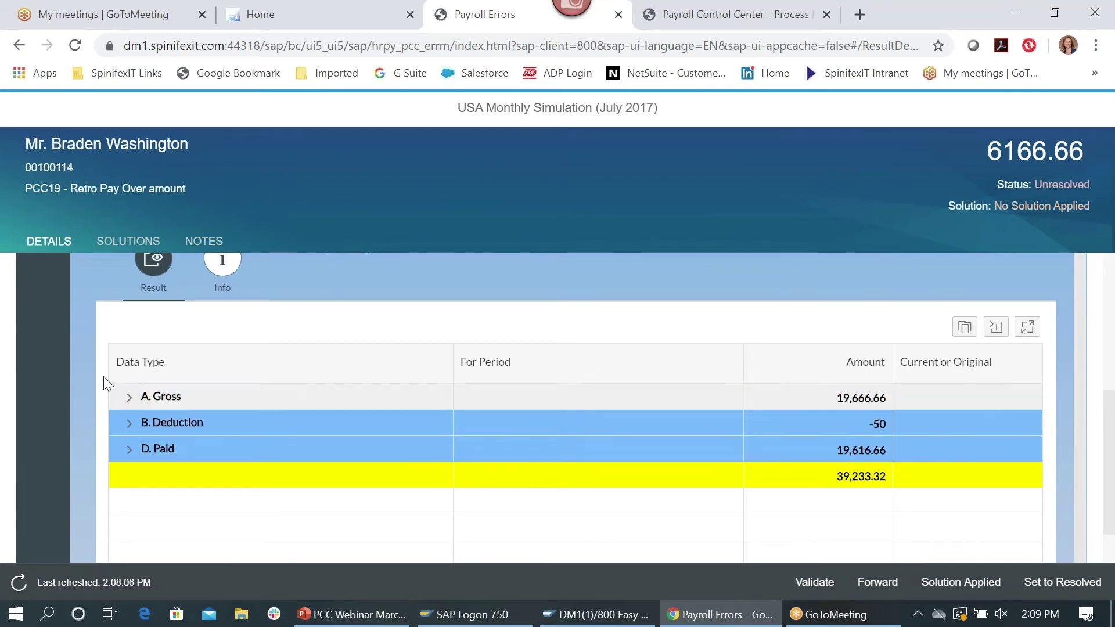
- Expand A. Gross > 1002 - Salary > Retro to show the May and June 2017 retro entries
{"action": "left_click", "coordinate": [128, 397]}
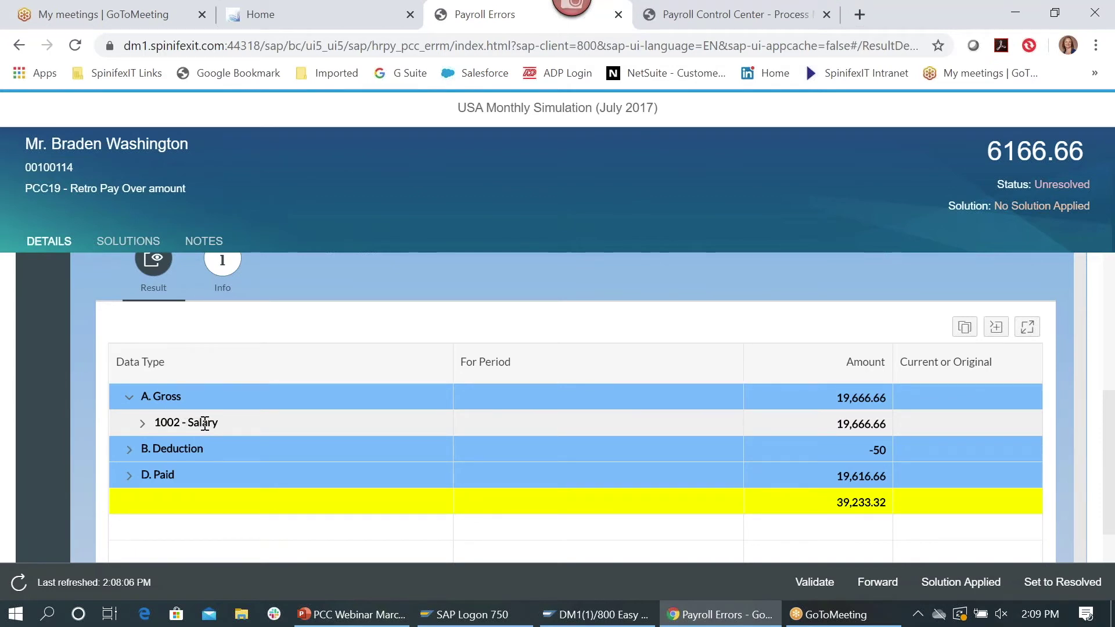
{"action": "left_click", "coordinate": [142, 424]}
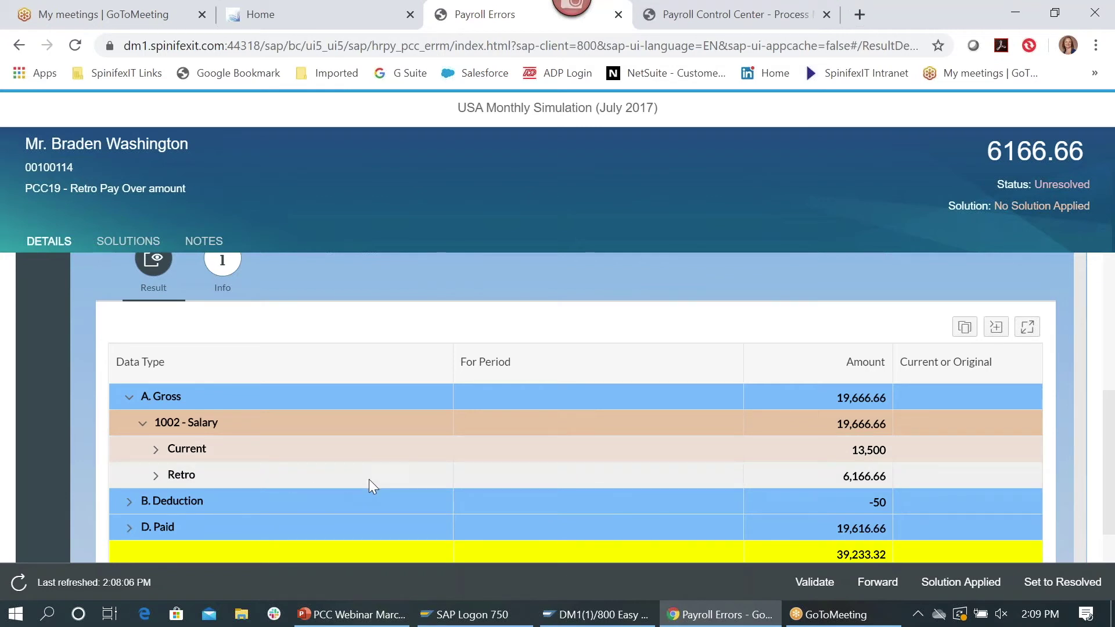
{"action": "left_click", "coordinate": [156, 476]}
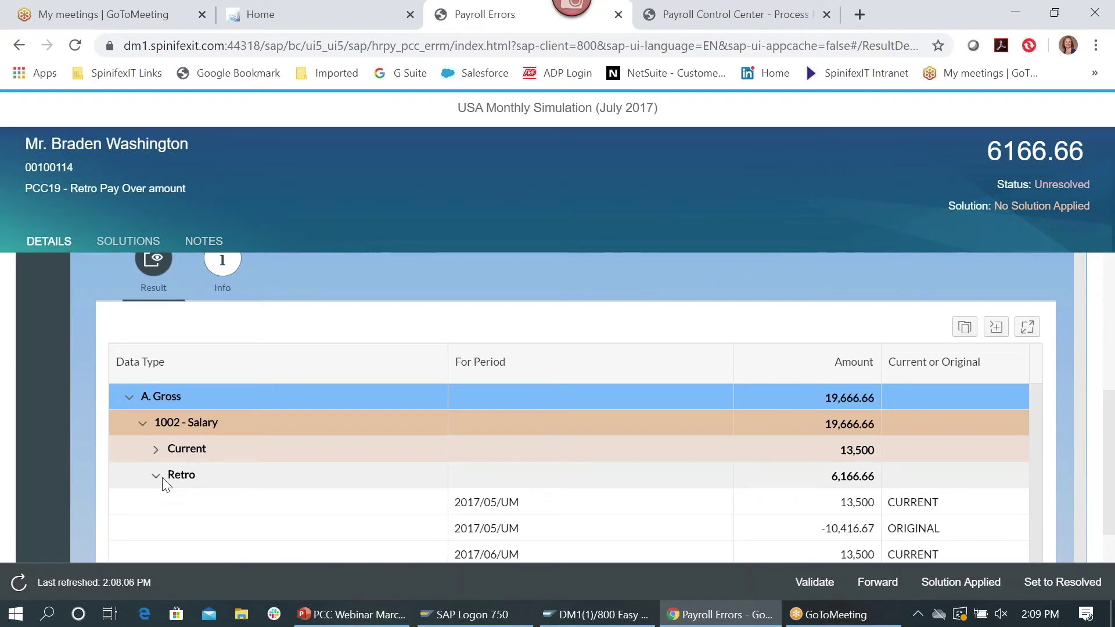
{"action": "scroll", "coordinate": [298, 493], "scroll_direction": "down", "scroll_amount": 1}
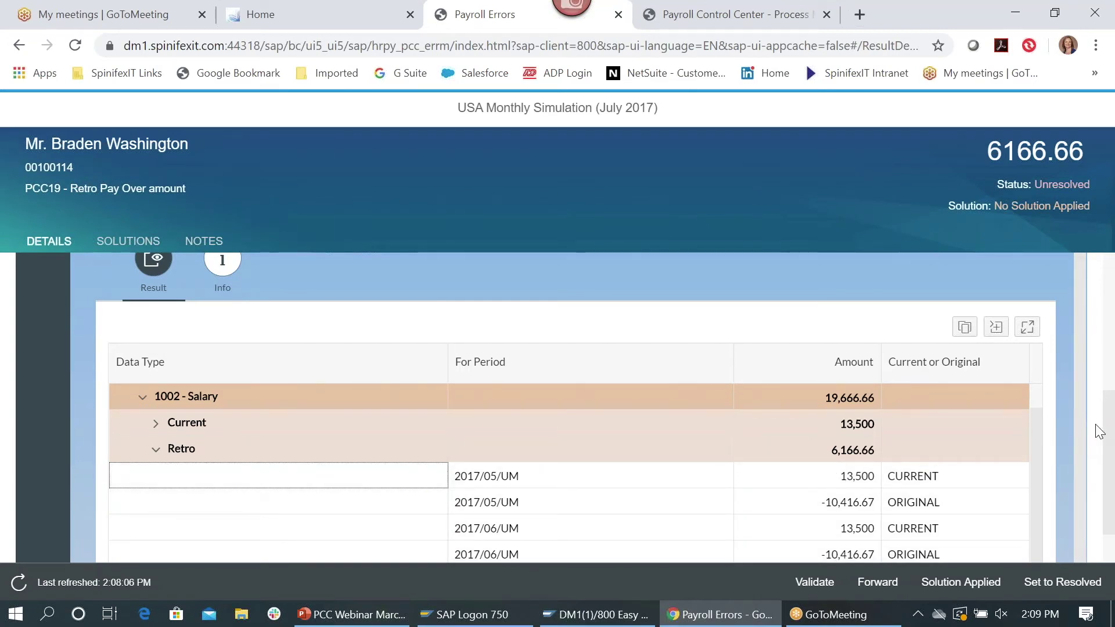
{"action": "scroll", "coordinate": [1113, 454], "scroll_direction": "down", "scroll_amount": 1}
{"action": "scroll", "coordinate": [1114, 455], "scroll_direction": "down", "scroll_amount": 1}
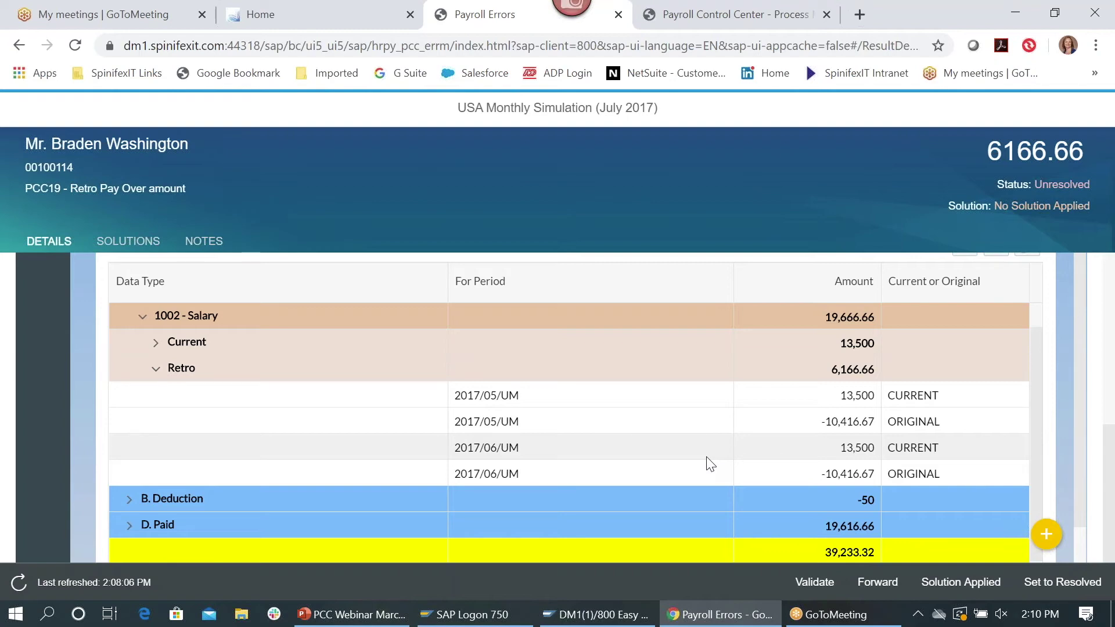
- Run the Master Data Audit Report from the Master Data Analysis report category
{"action": "scroll", "coordinate": [636, 412], "scroll_direction": "up", "scroll_amount": 5}
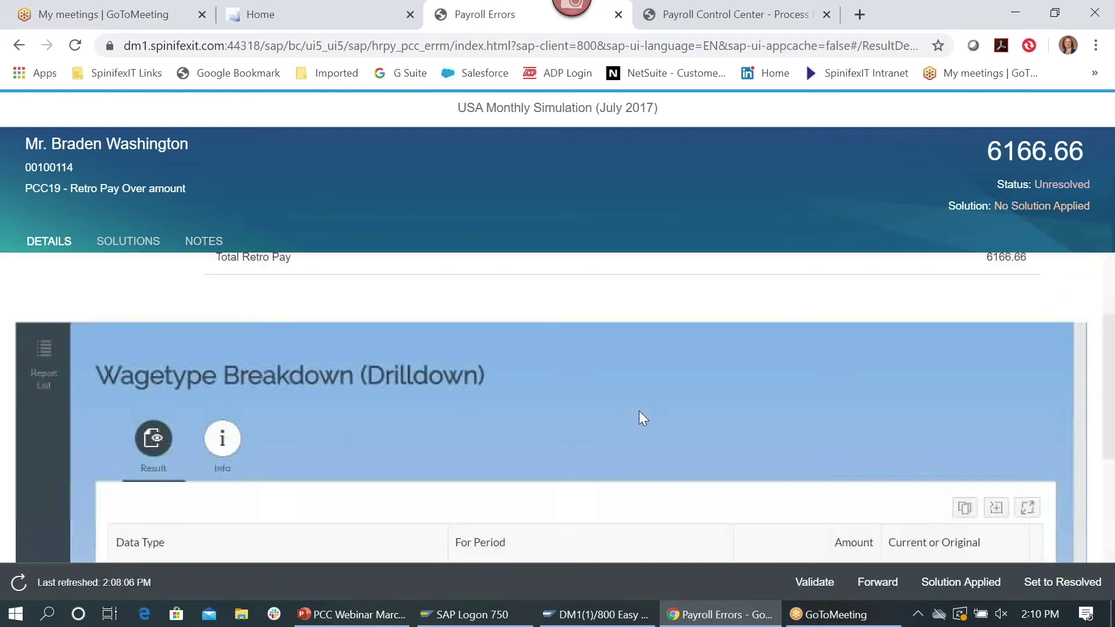
{"action": "scroll", "coordinate": [538, 395], "scroll_direction": "up", "scroll_amount": 2}
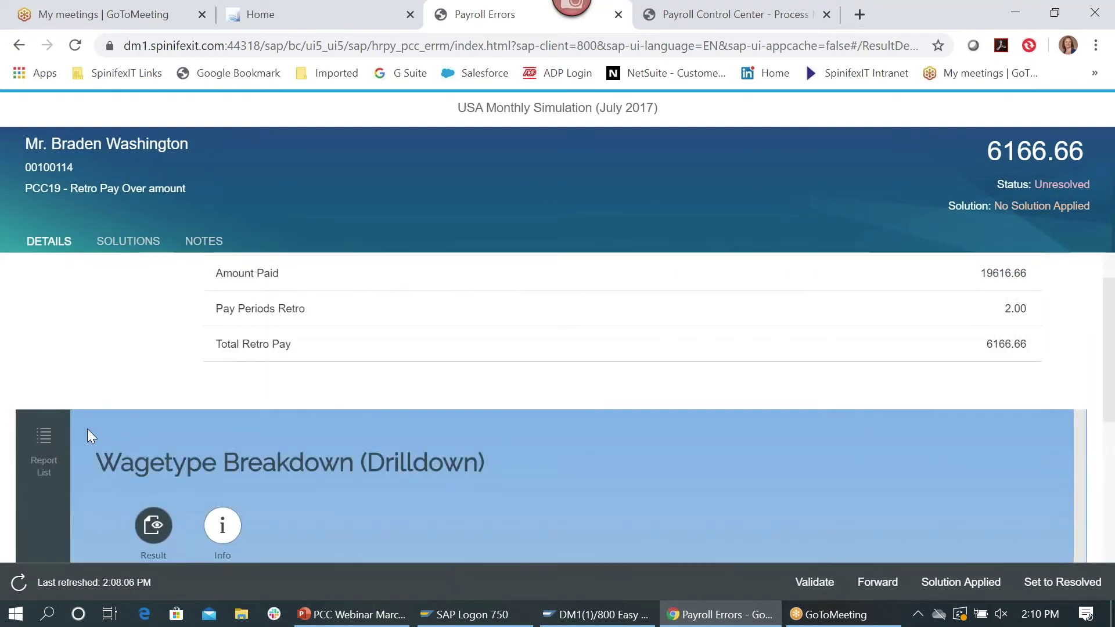
{"action": "left_click", "coordinate": [45, 440]}
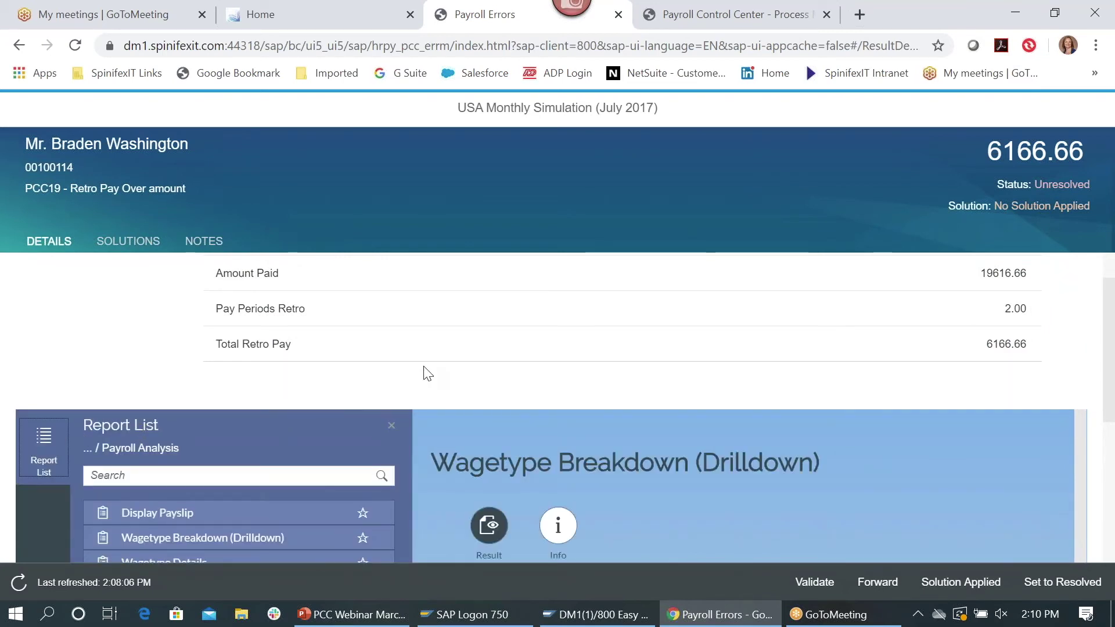
{"action": "left_click", "coordinate": [89, 449]}
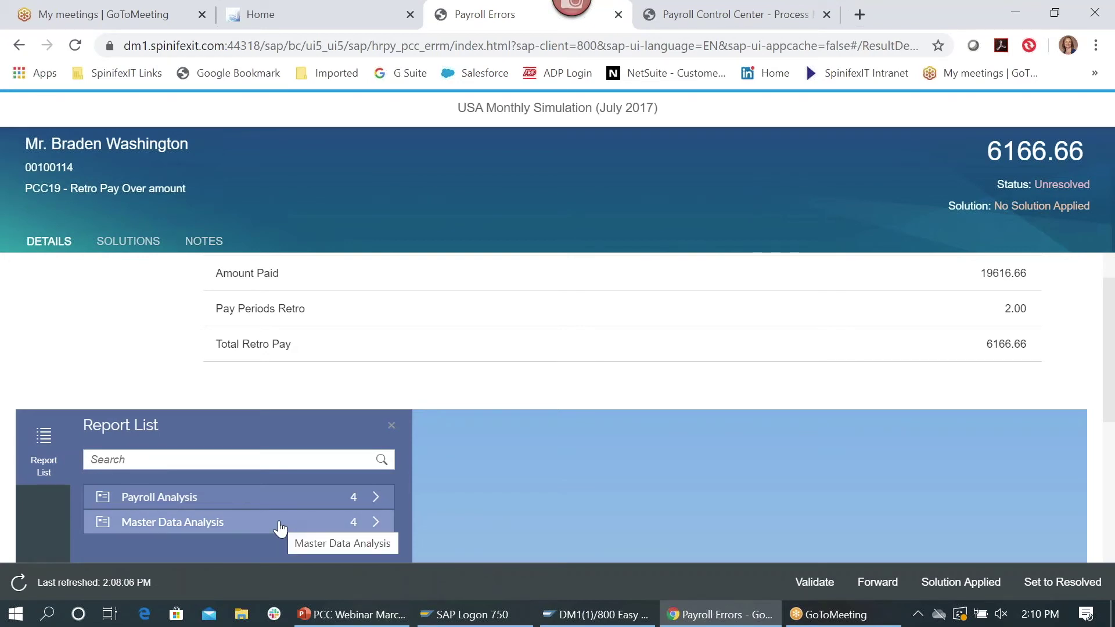
{"action": "left_click", "coordinate": [279, 528]}
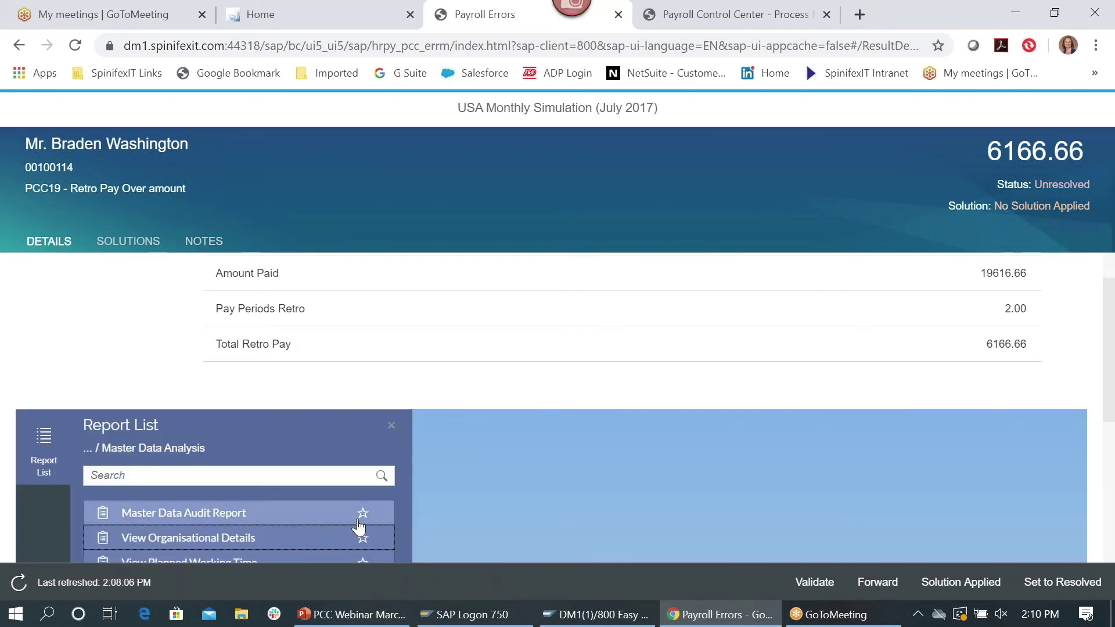
{"action": "left_click", "coordinate": [189, 517]}
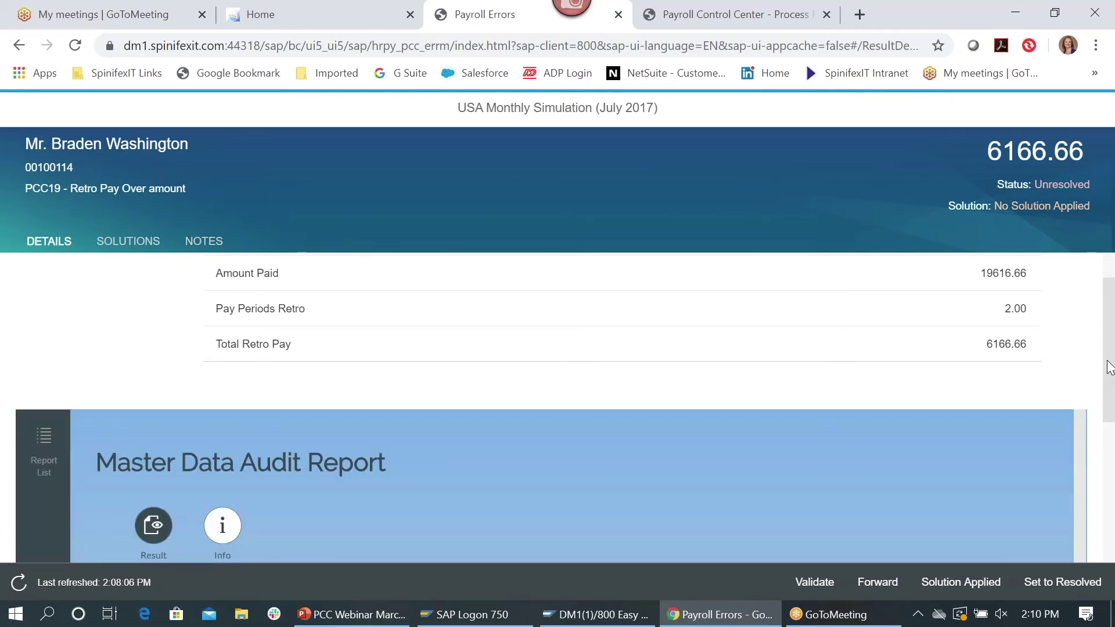
- Scroll the audit table to the Basic Pay rows: salary 125,000.00 to 162,000.00, amount 10,416.67 to 13,500.00
{"action": "left_click_drag", "start_coordinate": [1109, 367], "coordinate": [1112, 516]}
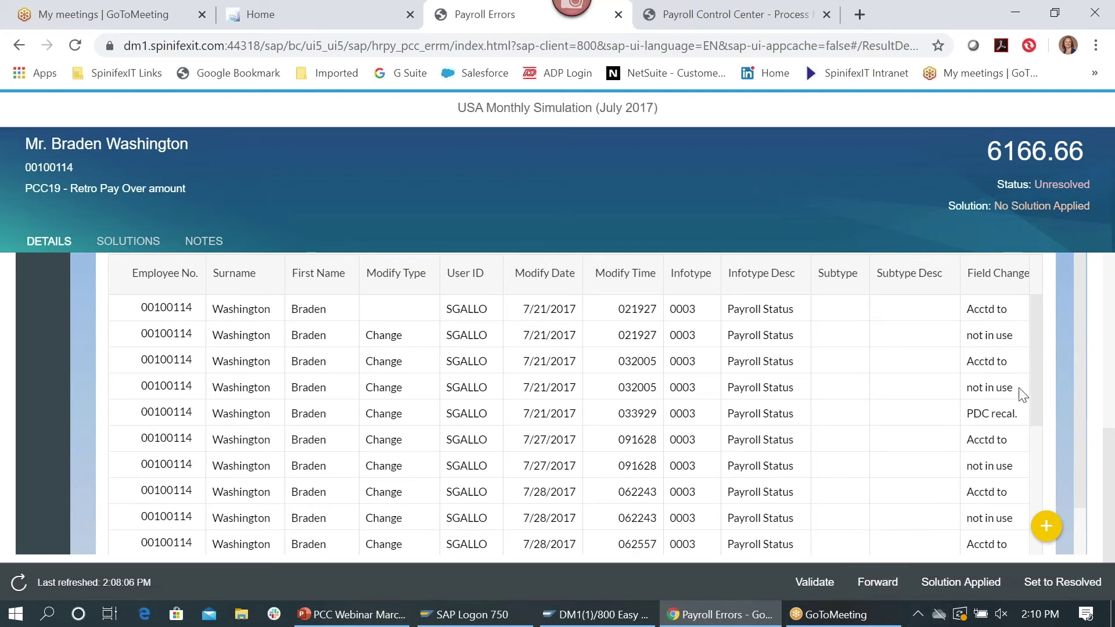
{"action": "left_click_drag", "start_coordinate": [1036, 385], "coordinate": [1040, 443]}
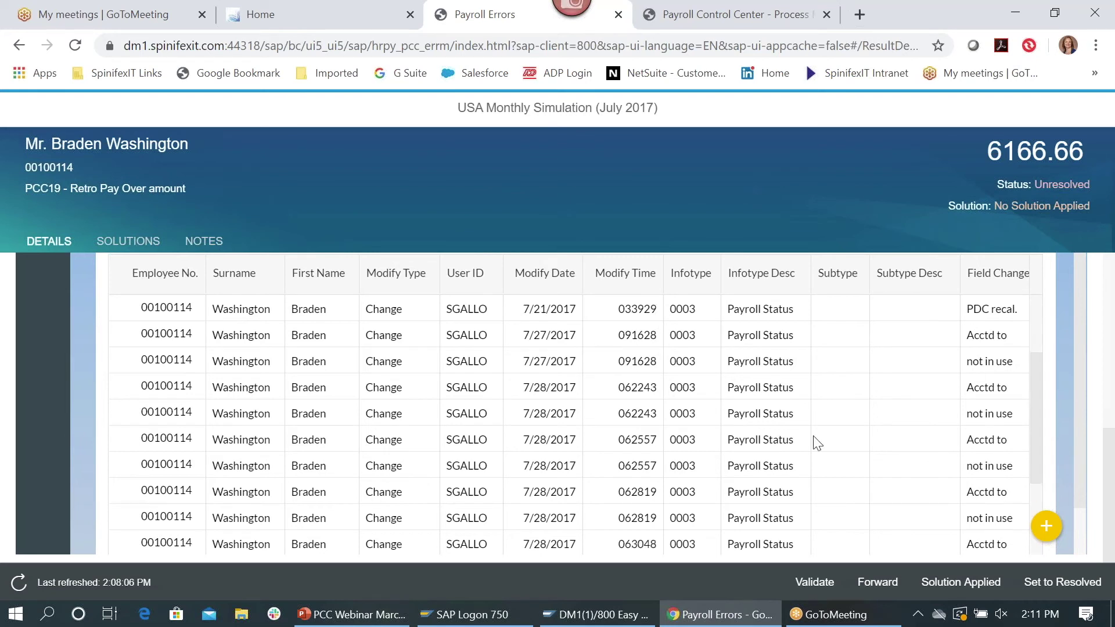
{"action": "scroll", "coordinate": [778, 432], "scroll_direction": "down", "scroll_amount": 2}
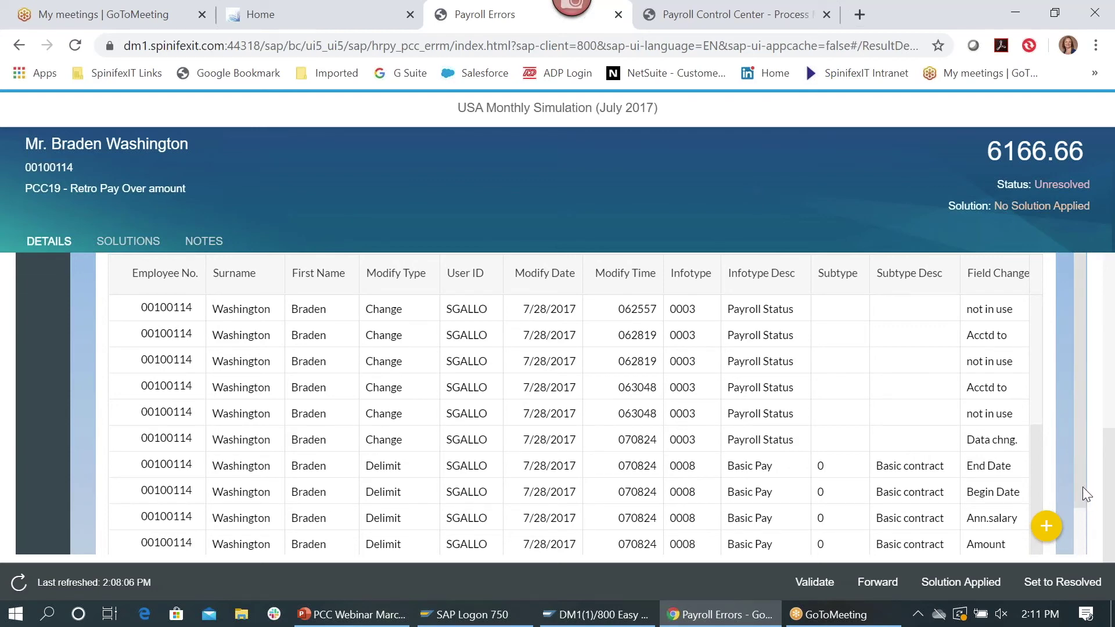
{"action": "left_click_drag", "start_coordinate": [1083, 487], "coordinate": [1084, 536]}
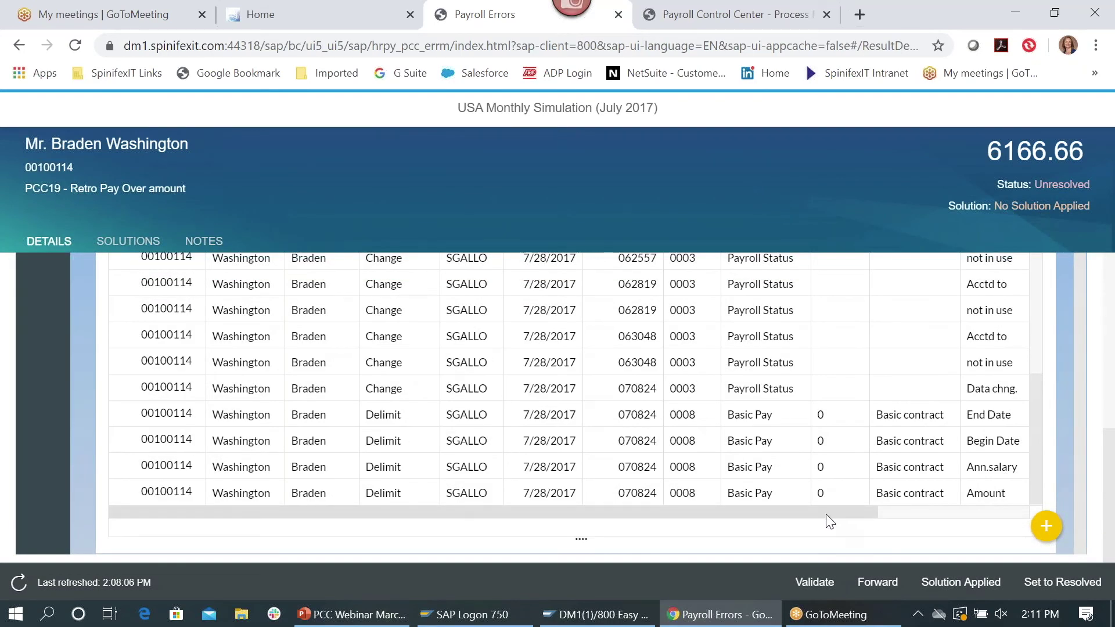
{"action": "left_click_drag", "start_coordinate": [829, 515], "coordinate": [994, 513]}
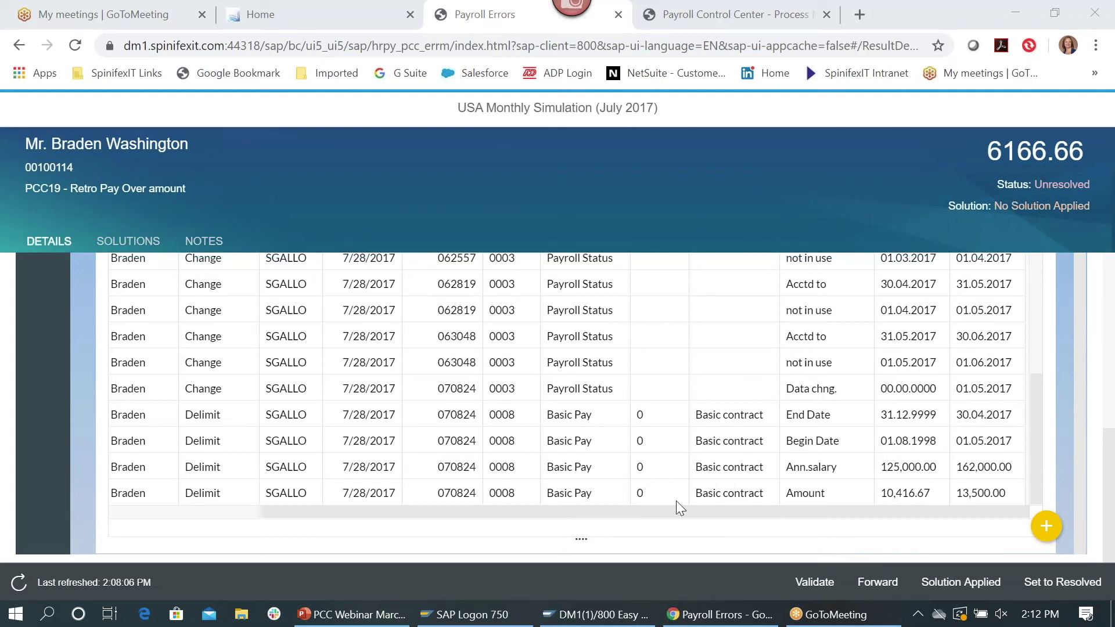
- Return to the Fiori launchpad home after checking the old and new salary values
{"action": "left_click", "coordinate": [323, 23]}
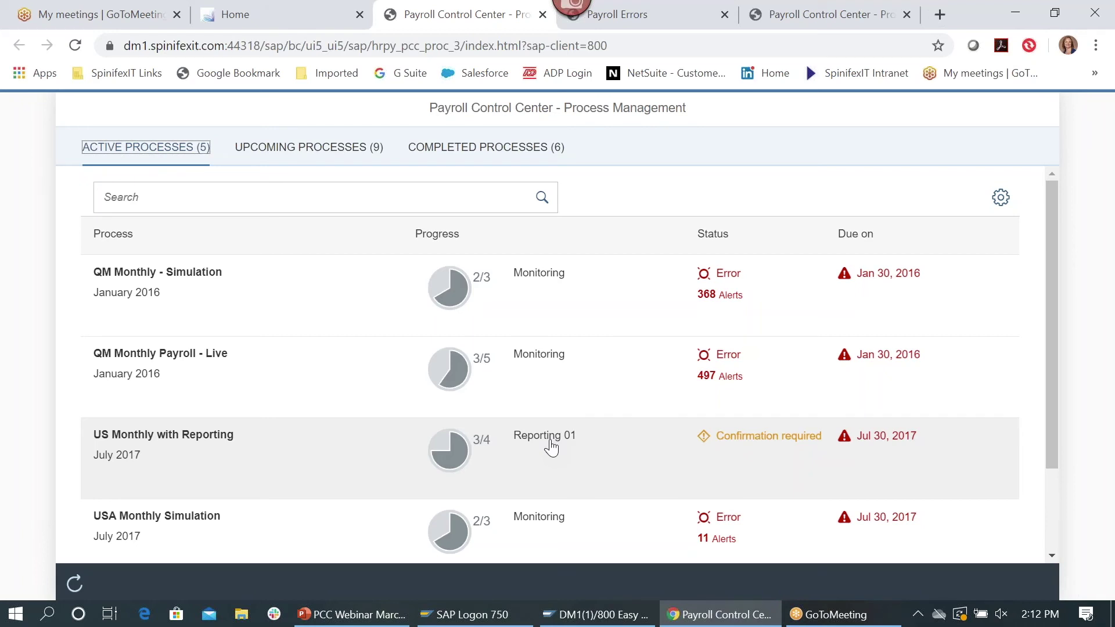
- Open US Monthly with Reporting and scroll to its Reporting 01 step's Background Results
{"action": "left_click", "coordinate": [552, 448]}
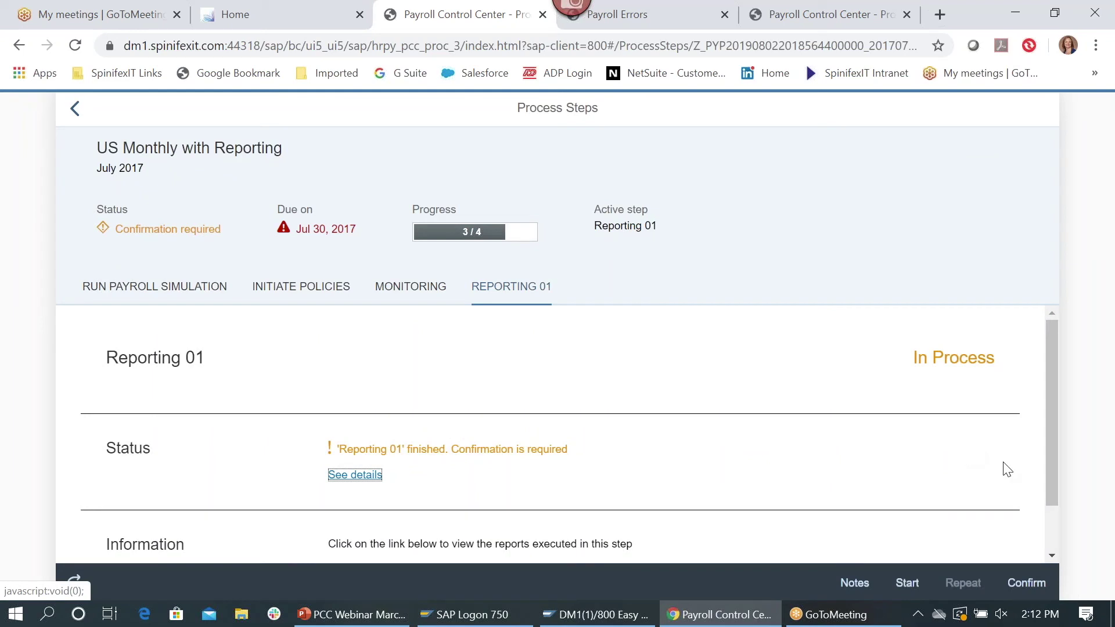
{"action": "left_click_drag", "start_coordinate": [1050, 420], "coordinate": [1054, 469]}
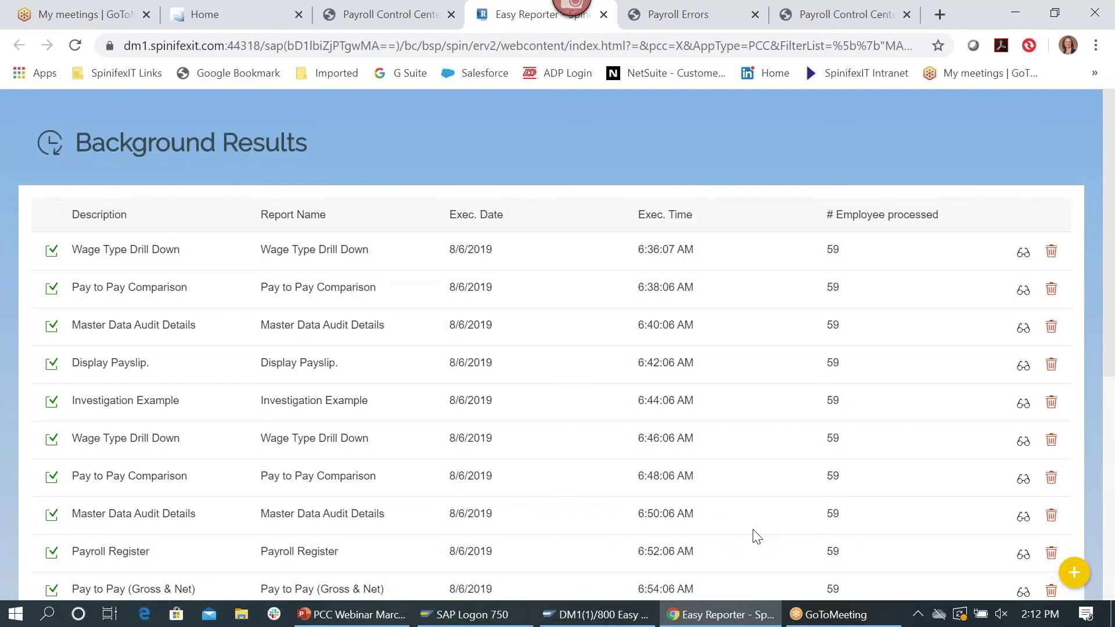
- Scroll Background Results down to the 8/7/2019 Pay to Pay (Gross & Net) entry
{"action": "scroll", "coordinate": [726, 511], "scroll_direction": "down", "scroll_amount": 7}
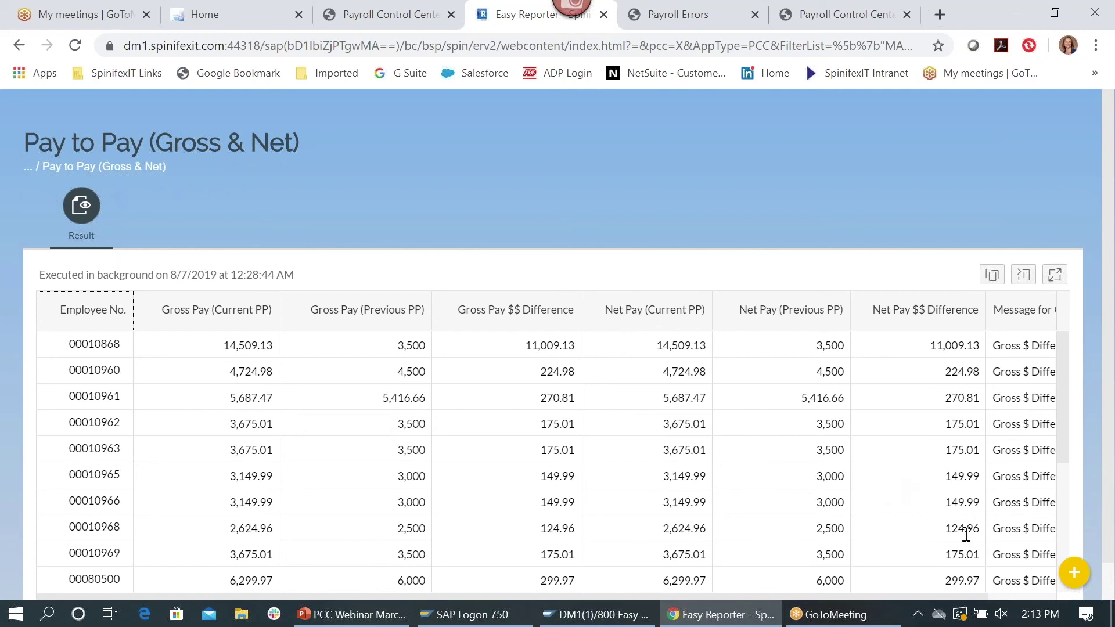
- Show the extra actions for the Easy Reporter result with the yellow + Actions button
{"action": "left_click", "coordinate": [1074, 573]}
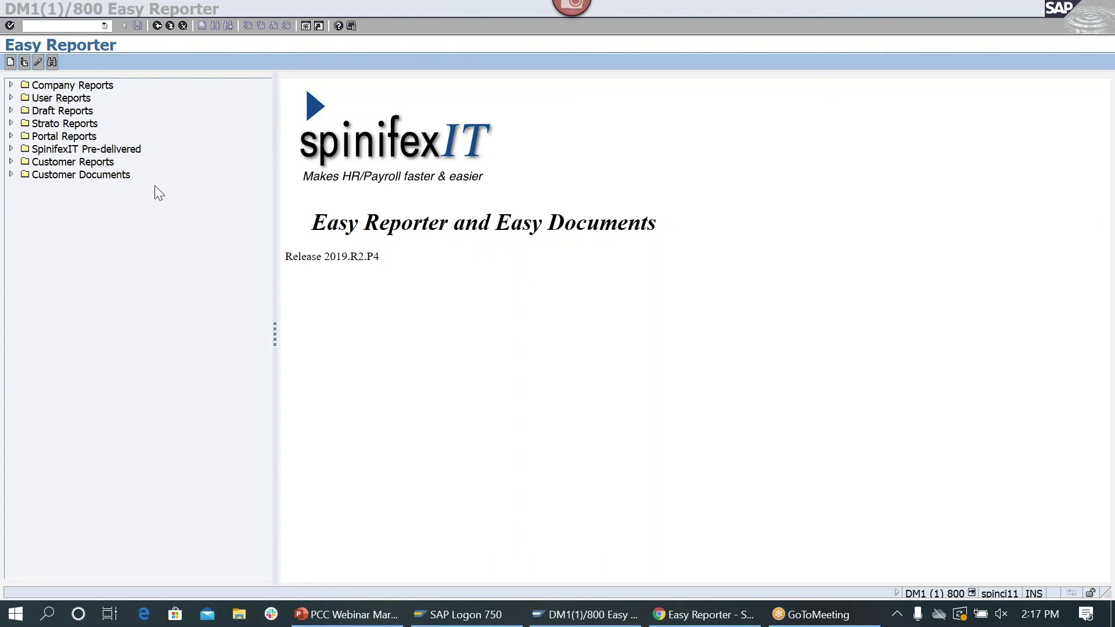
- Open PCC19-Retro Pay Over amount under Payroll Control Center > Payroll Data > Global with the Demo variant
{"action": "left_click", "coordinate": [10, 149]}
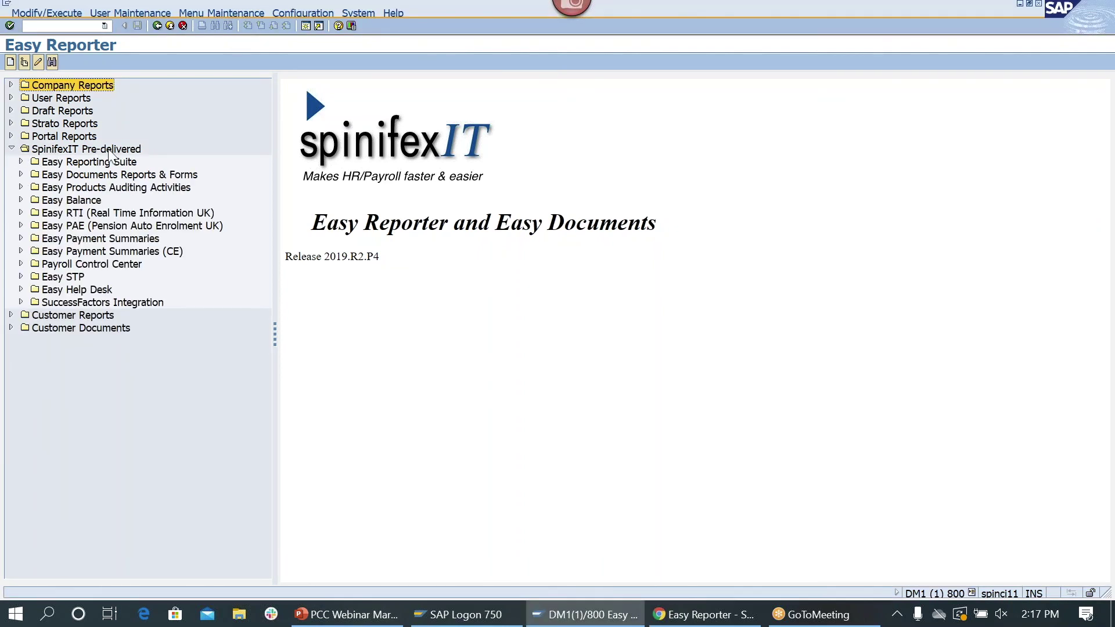
{"action": "left_click", "coordinate": [21, 264]}
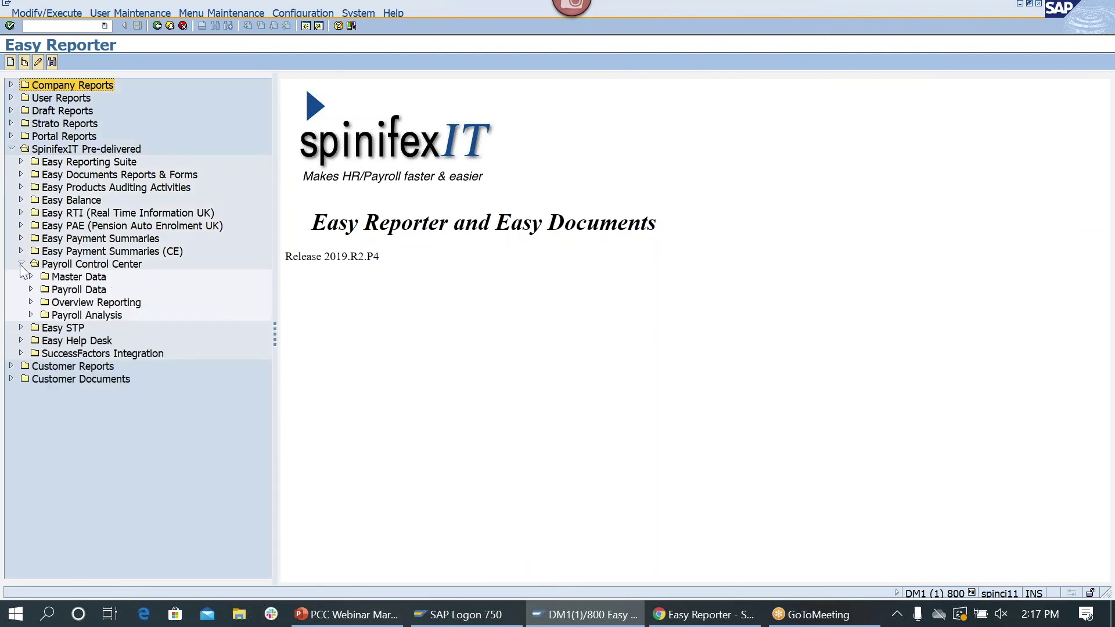
{"action": "left_click", "coordinate": [31, 289]}
{"action": "left_click", "coordinate": [41, 301]}
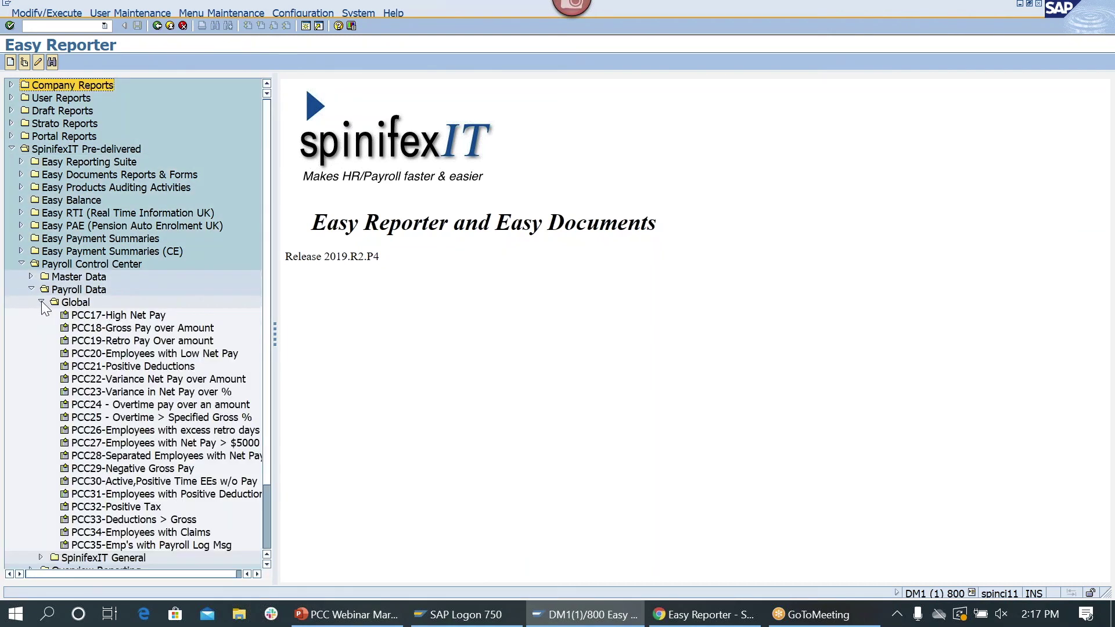
{"action": "left_click", "coordinate": [125, 340]}
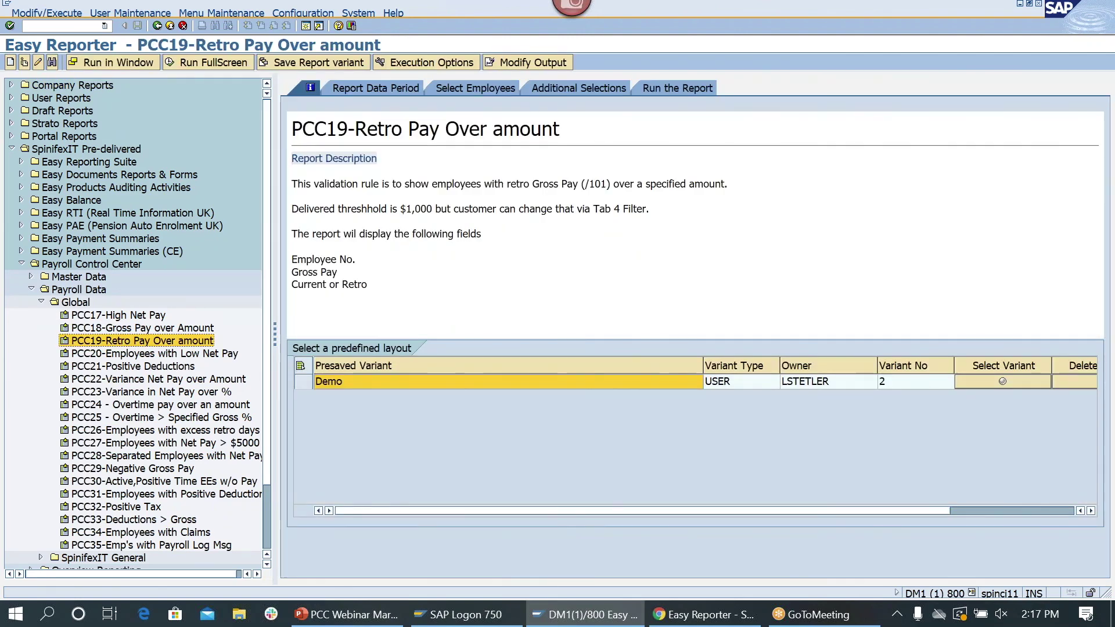
{"action": "left_click", "coordinate": [998, 382]}
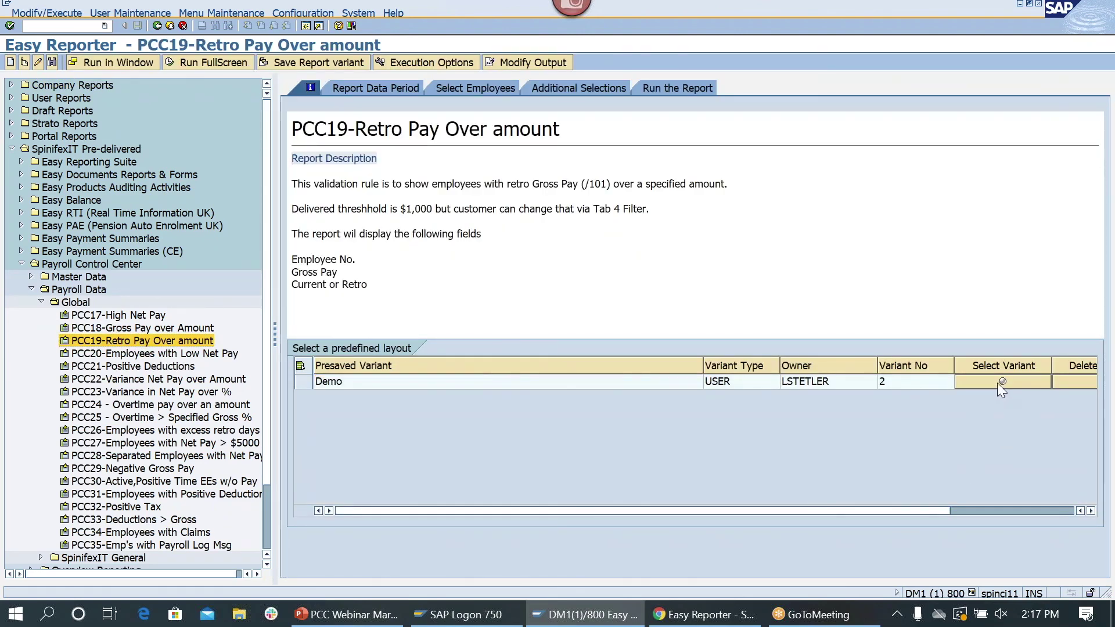
{"action": "left_click", "coordinate": [671, 89]}
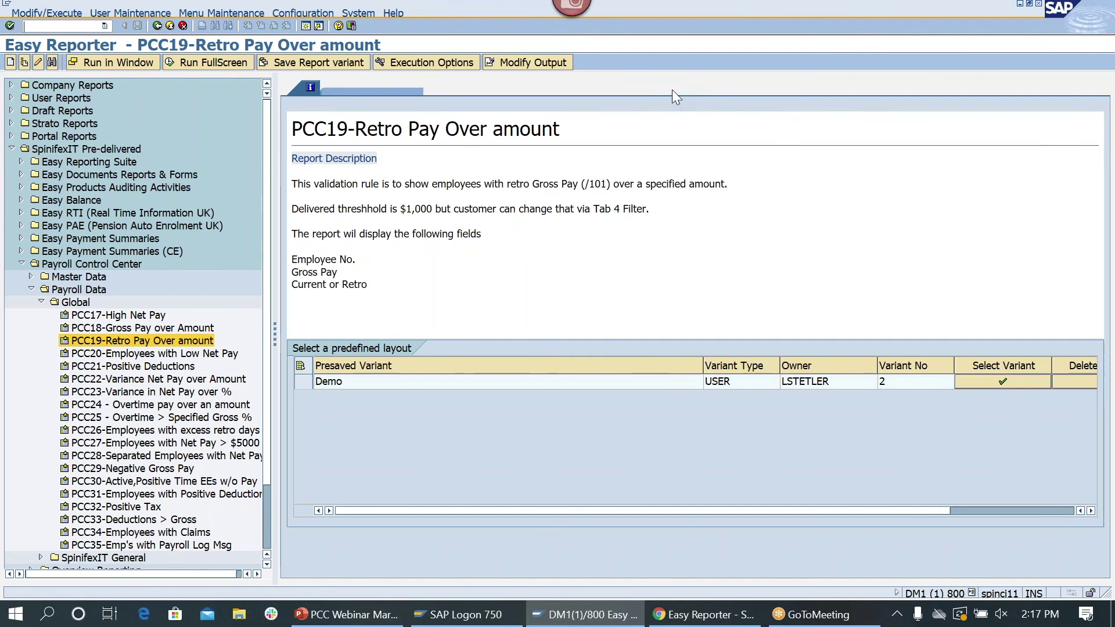
- Run PCC19 in the foreground and review the 6,166.66 and 7,159.11 retro-pay rows
{"action": "left_click", "coordinate": [423, 119]}
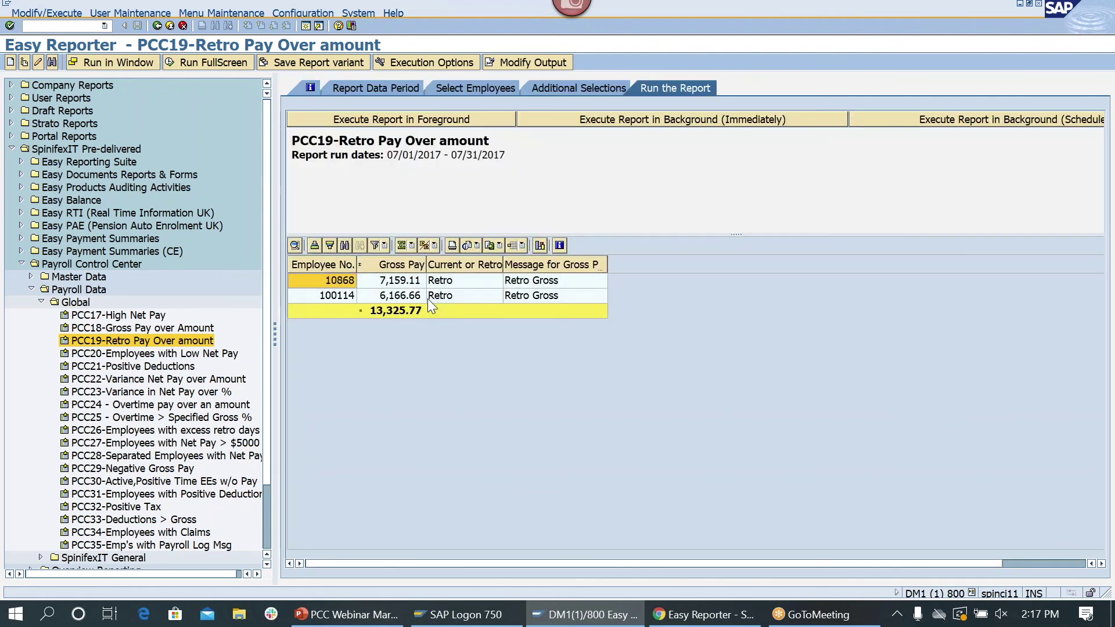
{"action": "left_click", "coordinate": [329, 295]}
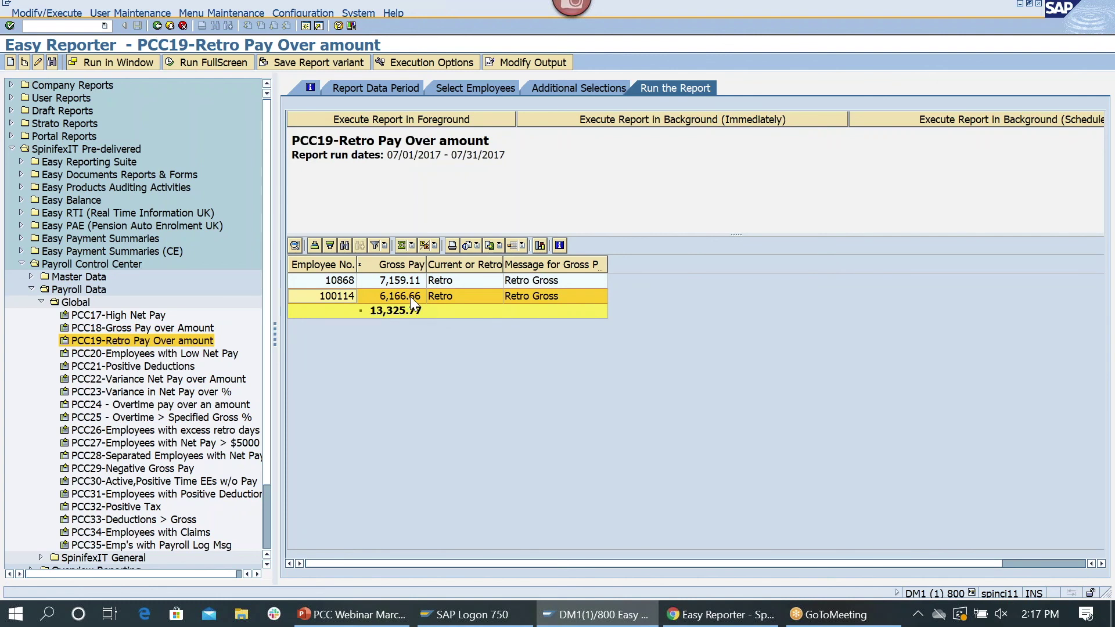
{"action": "left_click", "coordinate": [334, 283]}
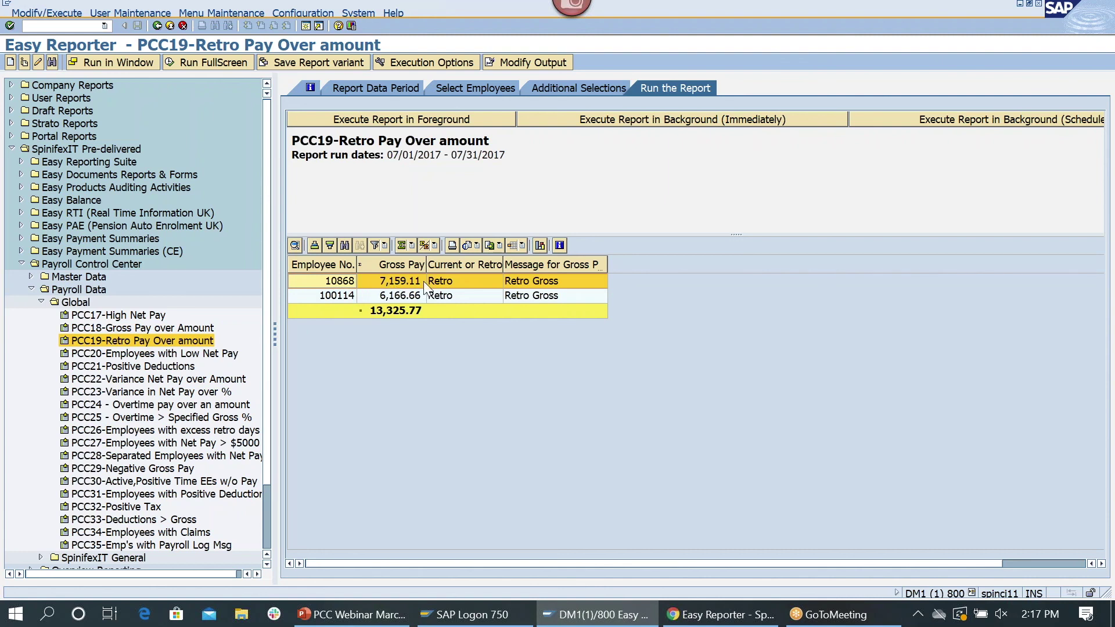
{"action": "left_click", "coordinate": [341, 298]}
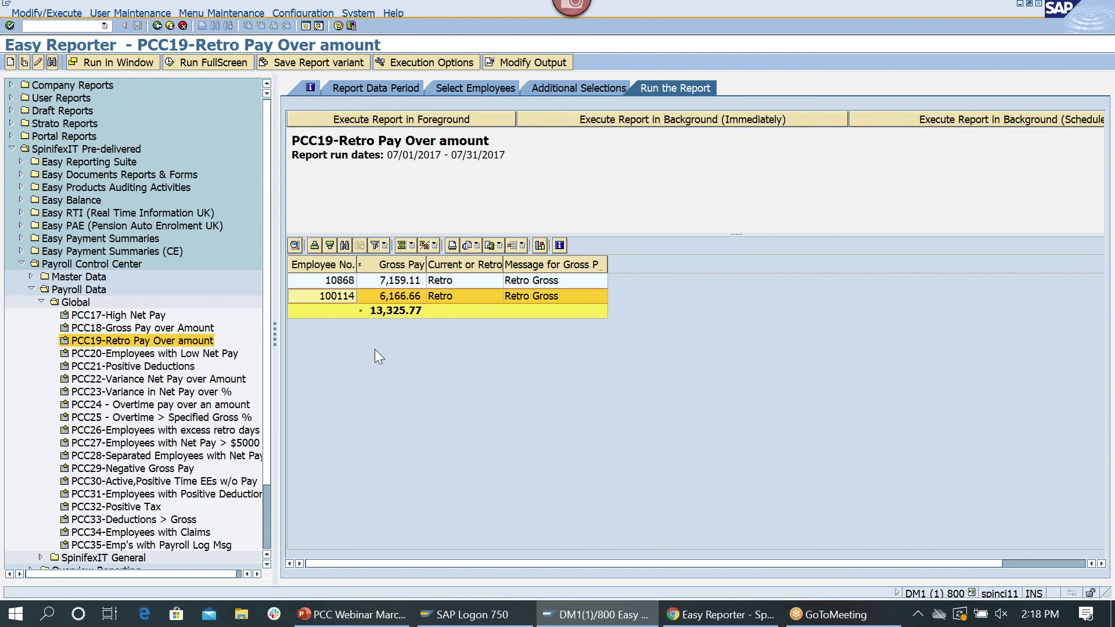
- Change the Gross Pay Threshold on Additional Selections to 7,000.00
{"action": "left_click", "coordinate": [573, 89]}
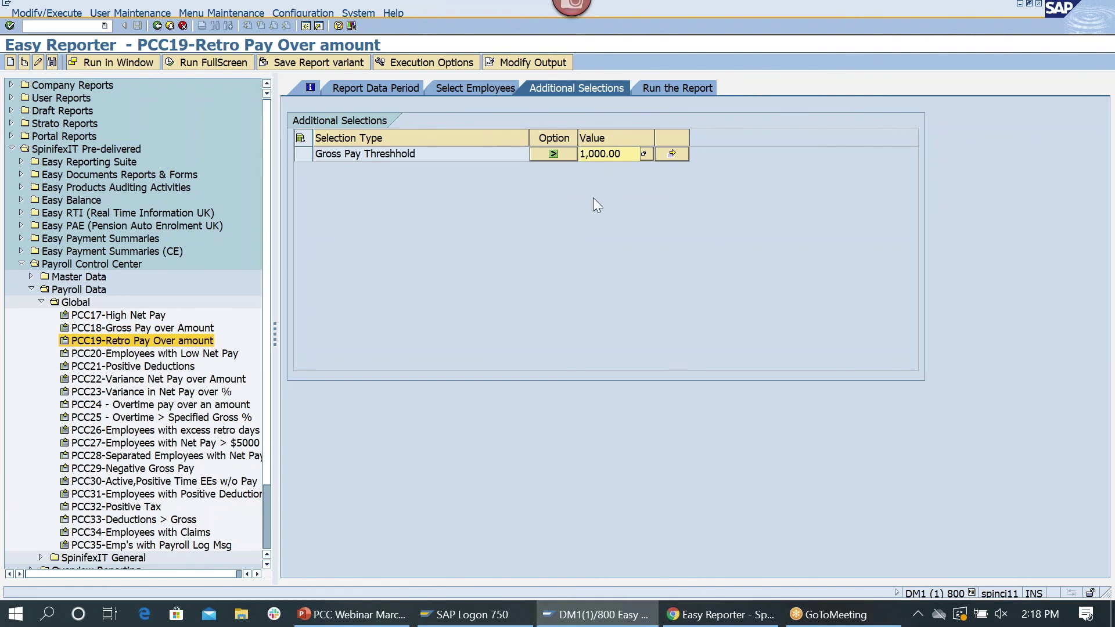
{"action": "key", "text": "Delete"}
{"action": "type", "text": "7"}
- Rerun the report in foreground, leaving only the 7,159.11 employee, and return to the slideshow
{"action": "left_click", "coordinate": [675, 89]}
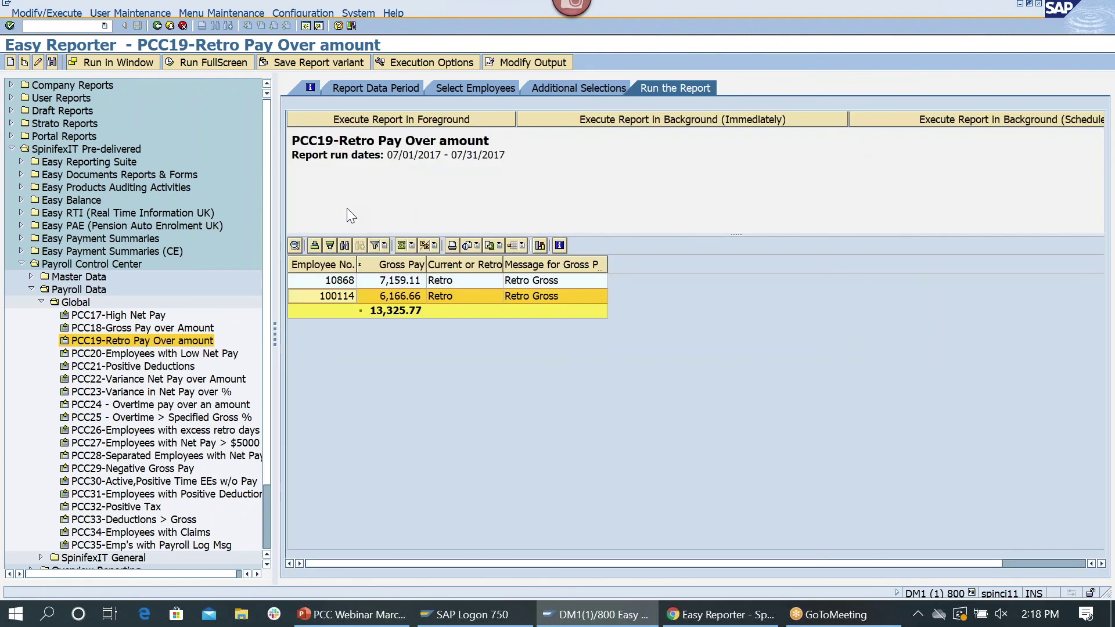
{"action": "left_click", "coordinate": [402, 118]}
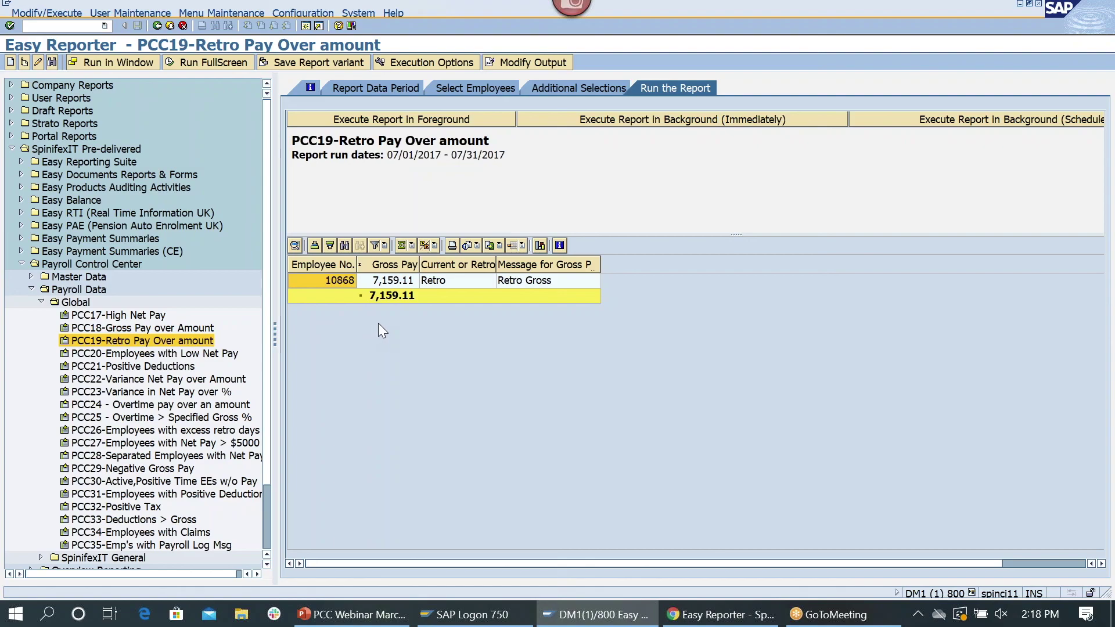
{"action": "key", "text": "alt+Tab"}
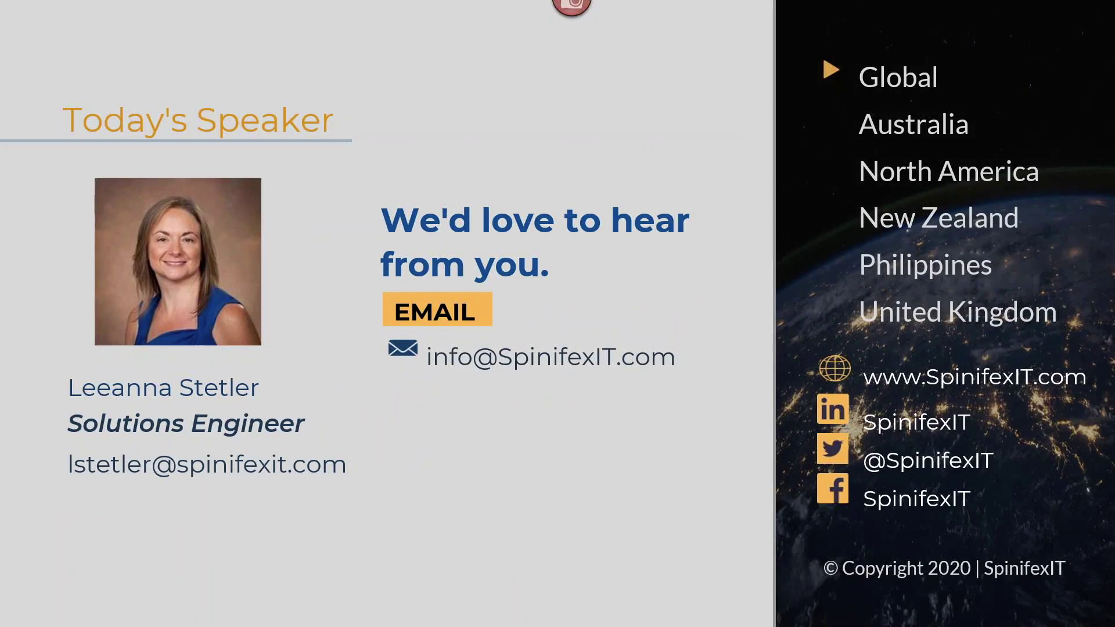